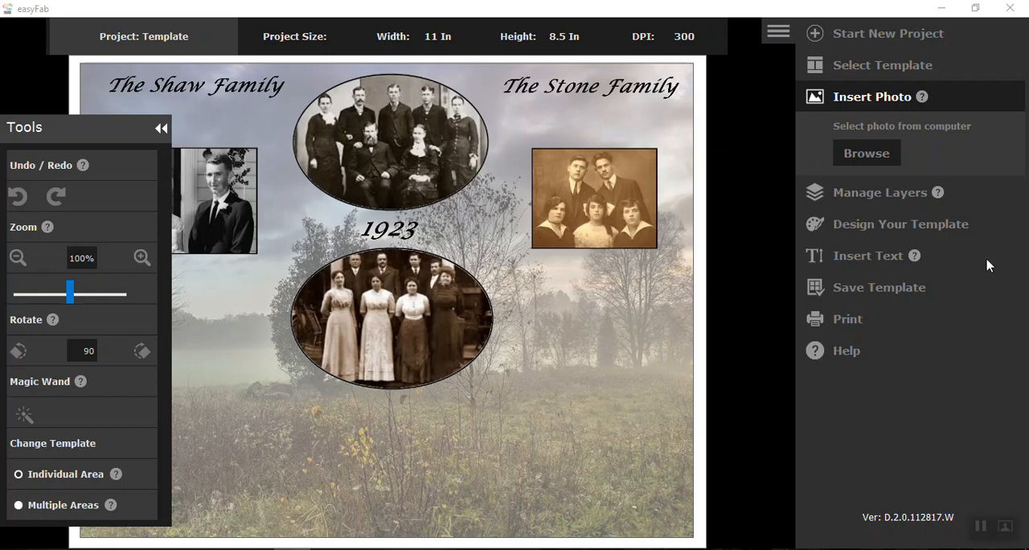
# Step: Start a new Template project using tree_photo2 from the Backgrounds folder as the template image
pyautogui.click(815, 37)
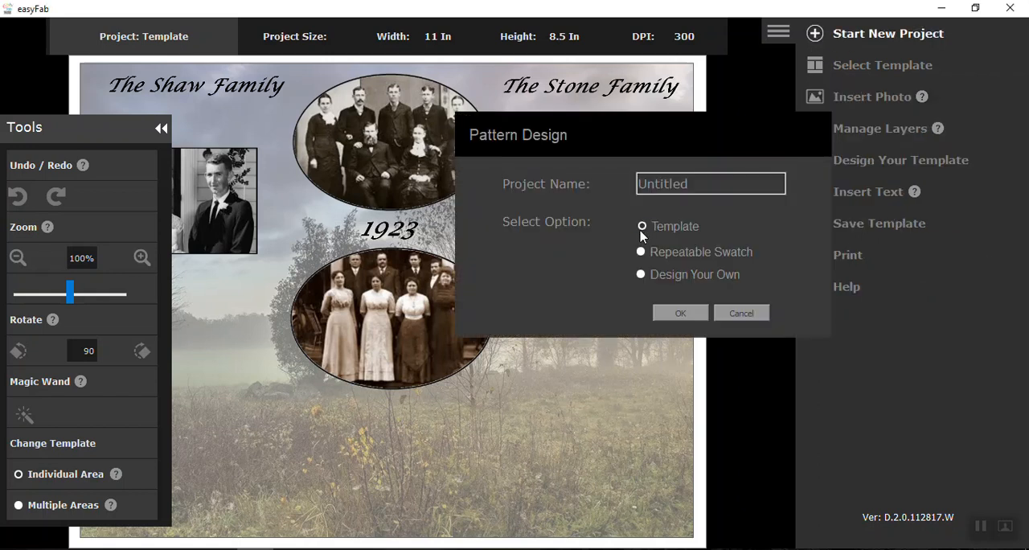
pyautogui.click(677, 314)
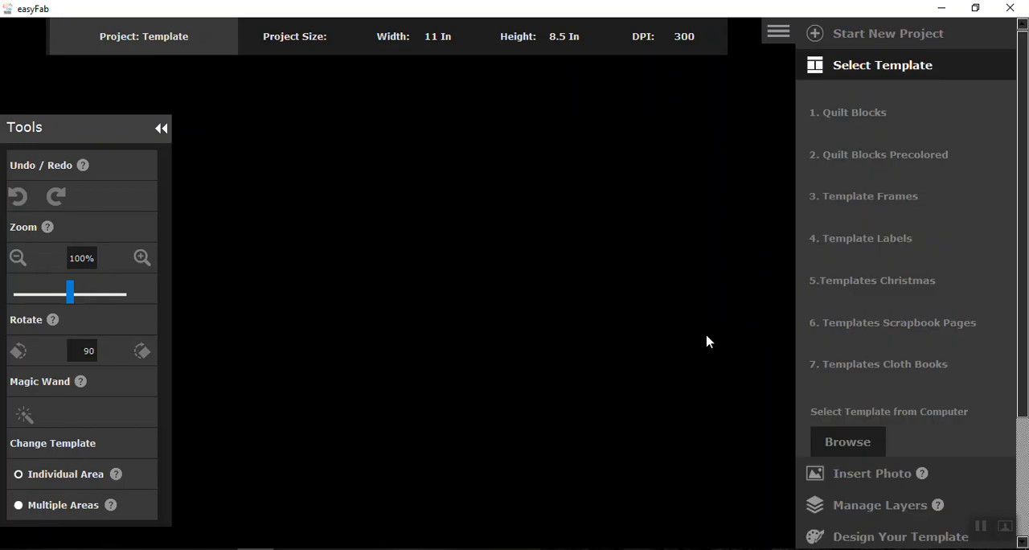
pyautogui.click(836, 451)
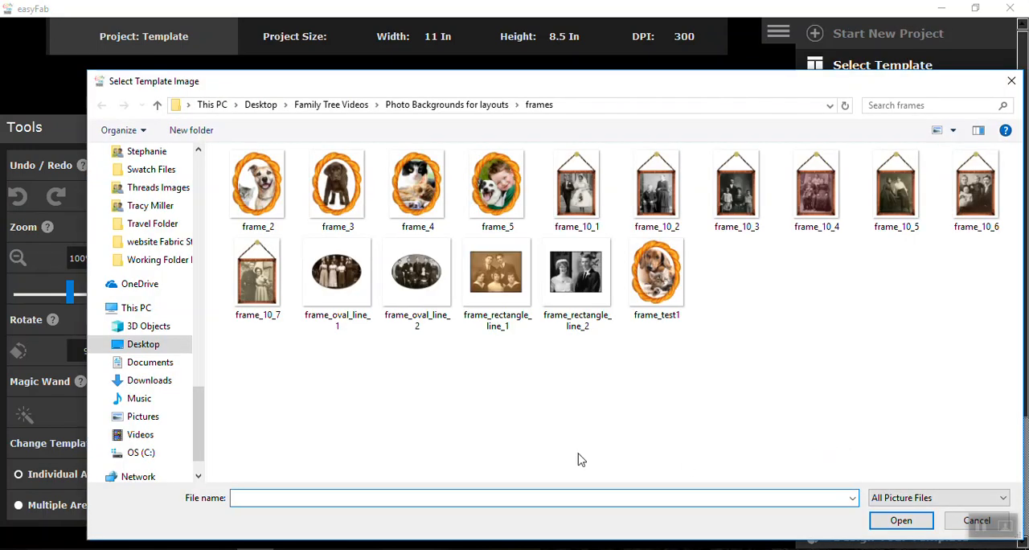
pyautogui.click(423, 107)
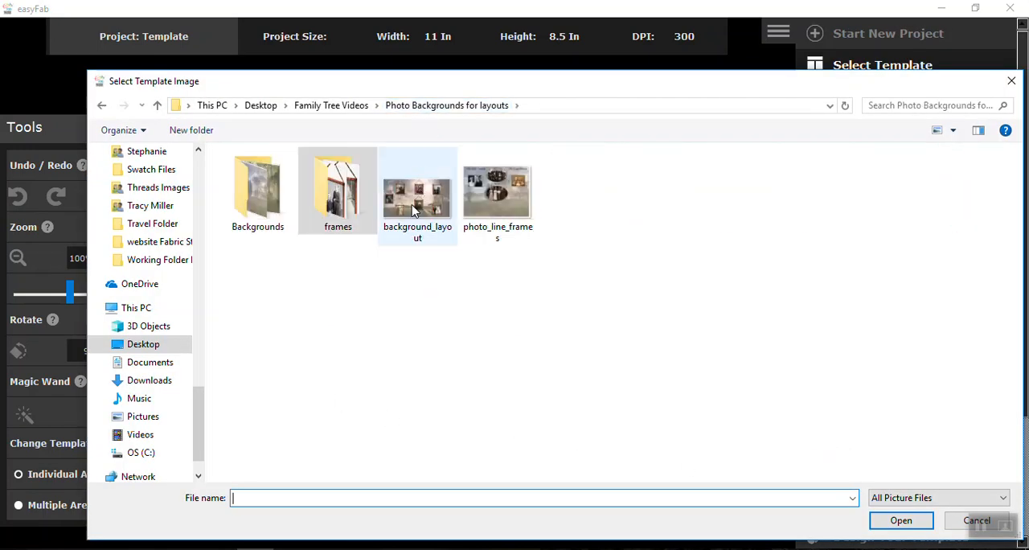
pyautogui.doubleClick(257, 189)
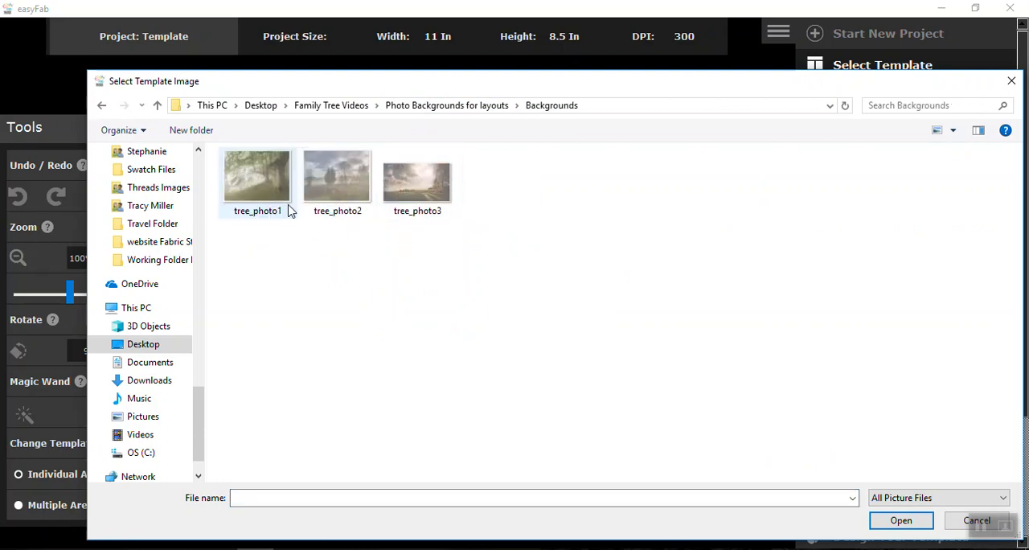
pyautogui.click(355, 179)
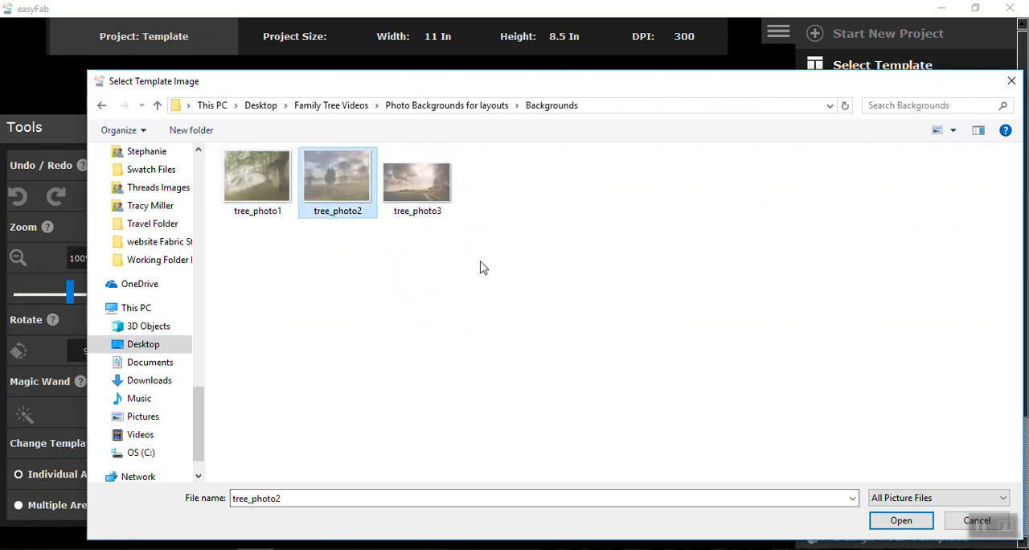
pyautogui.click(896, 521)
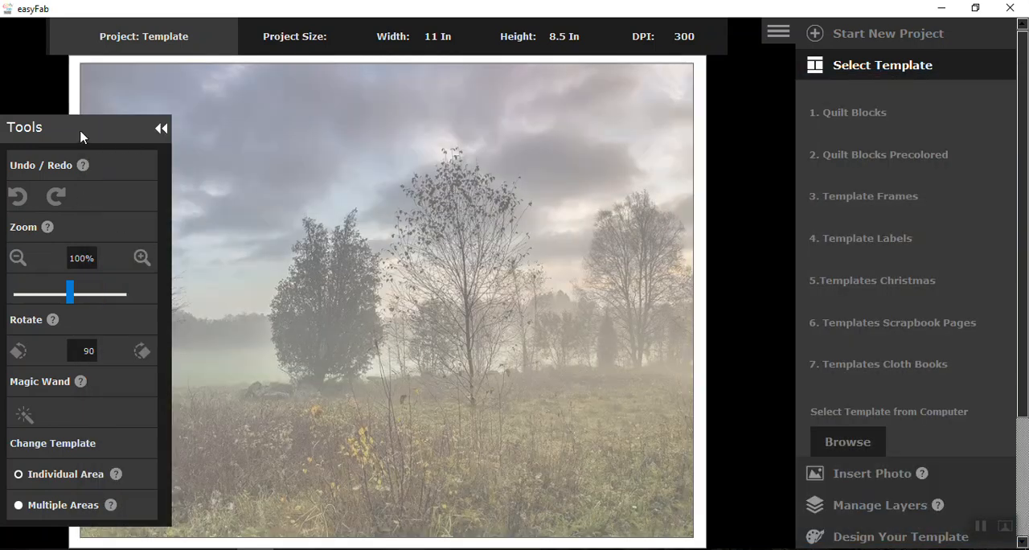
pyautogui.moveTo(81, 137)
pyautogui.mouseDown()
pyautogui.moveTo(56, 143)
pyautogui.moveTo(45, 164)
pyautogui.moveTo(90, 163)
pyautogui.moveTo(87, 121)
pyautogui.mouseUp()
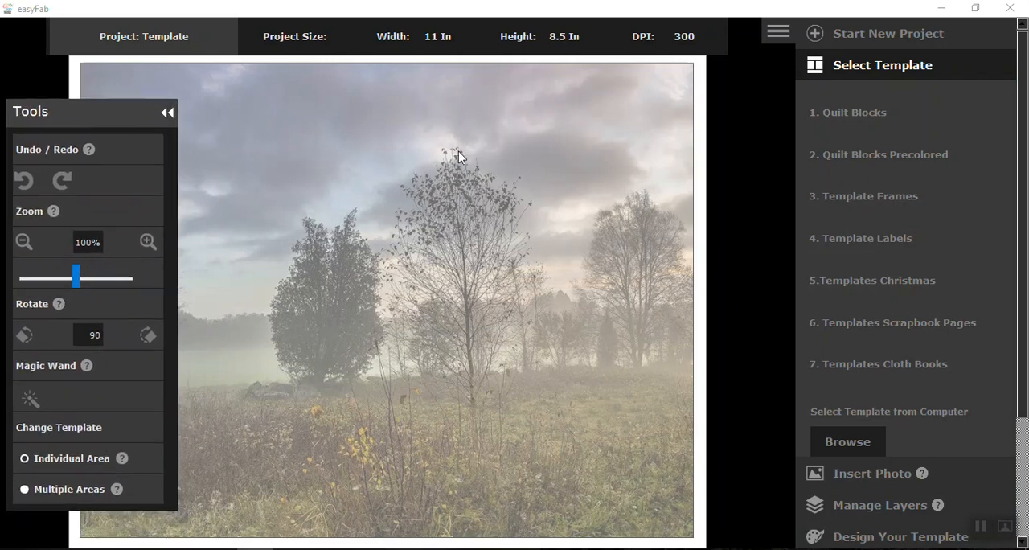
# Step: Insert the frame_oval_line_1 photo from the frames folder onto the tree background
pyautogui.click(877, 474)
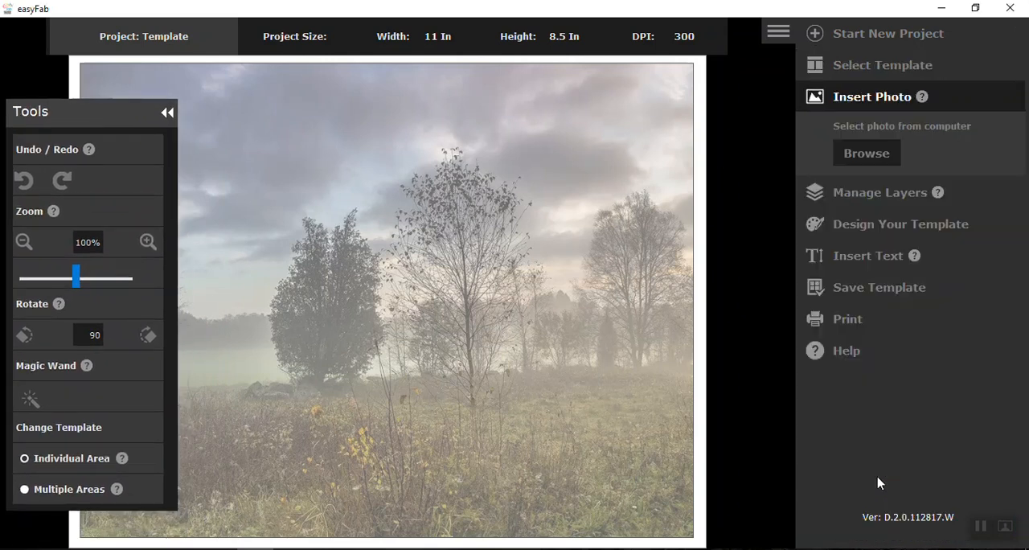
pyautogui.click(867, 155)
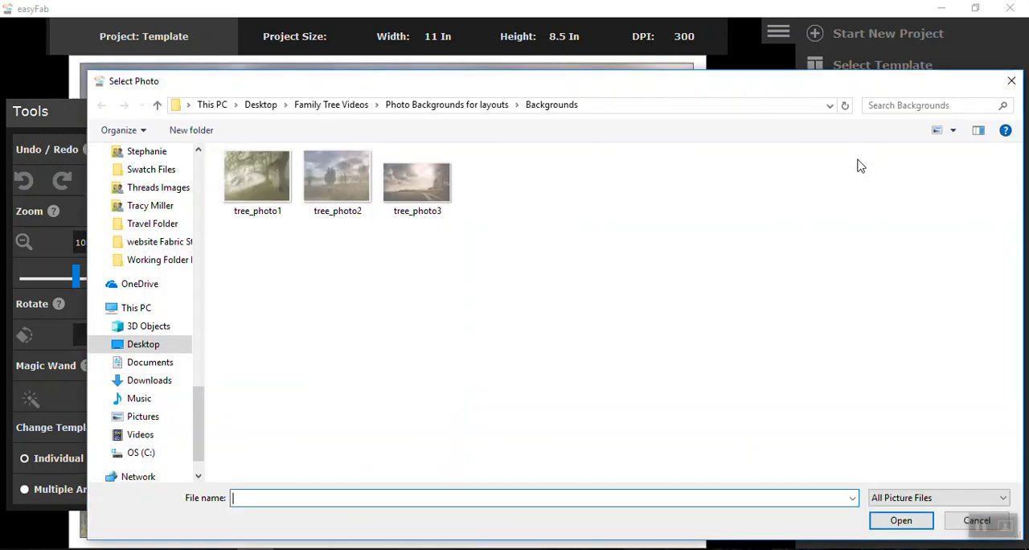
pyautogui.click(470, 104)
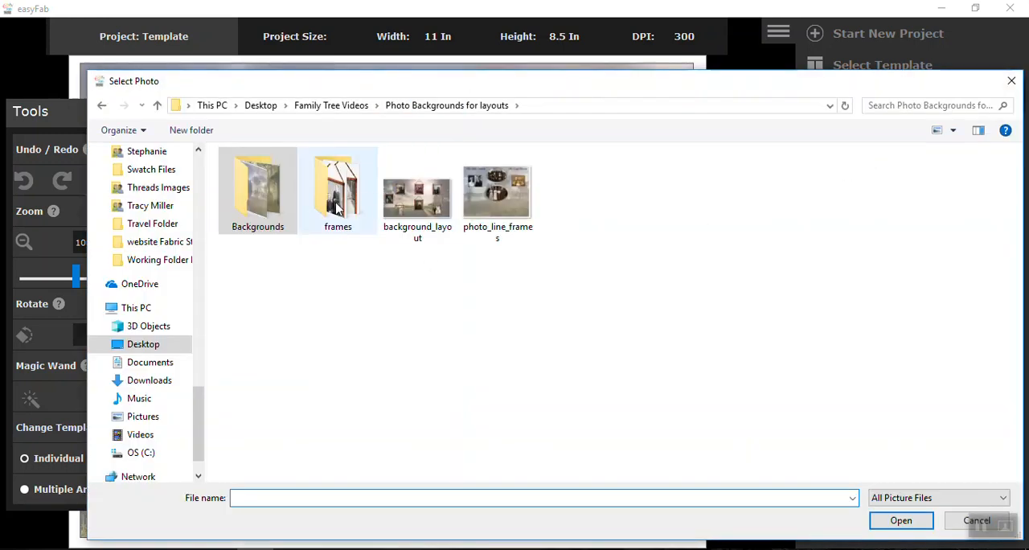
pyautogui.doubleClick(338, 183)
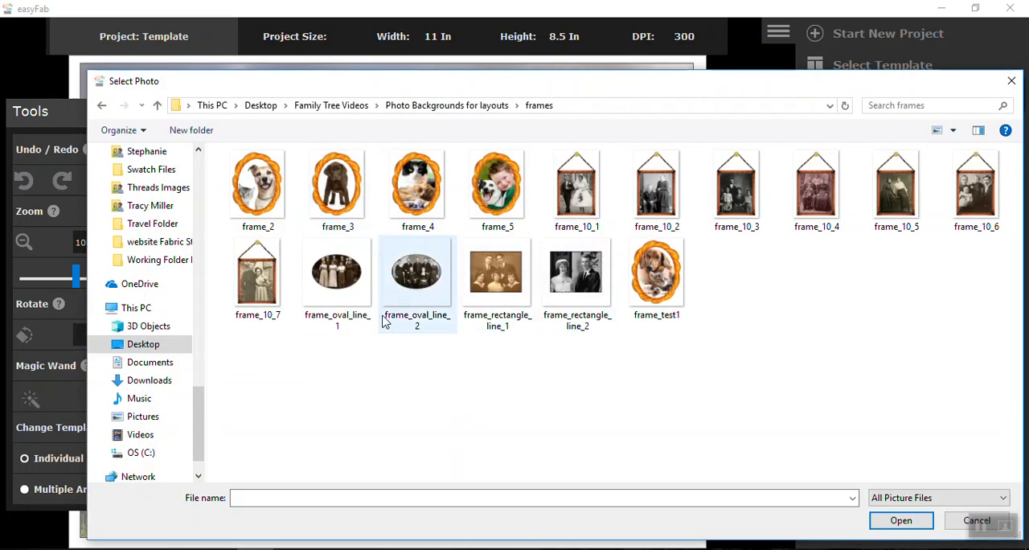
pyautogui.click(339, 278)
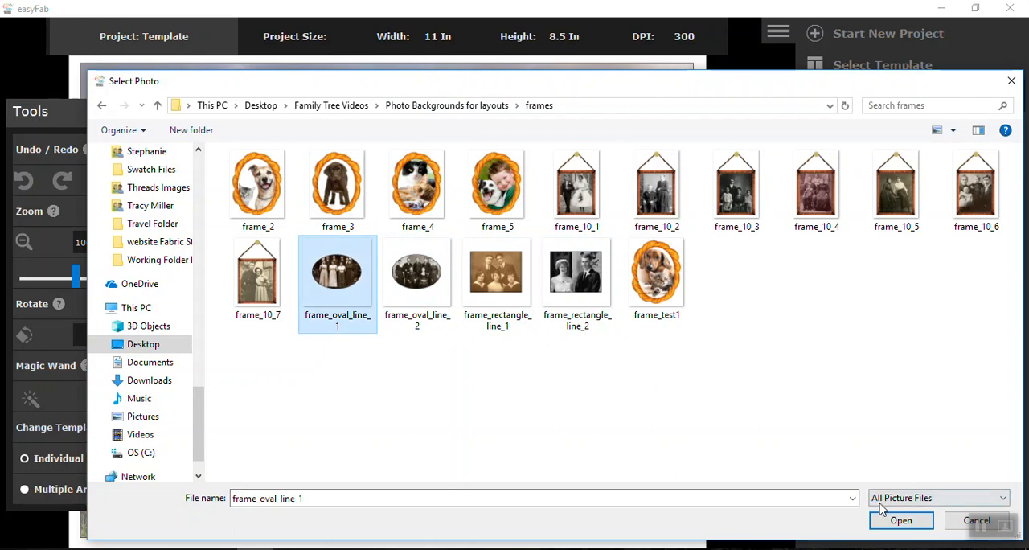
pyautogui.click(896, 521)
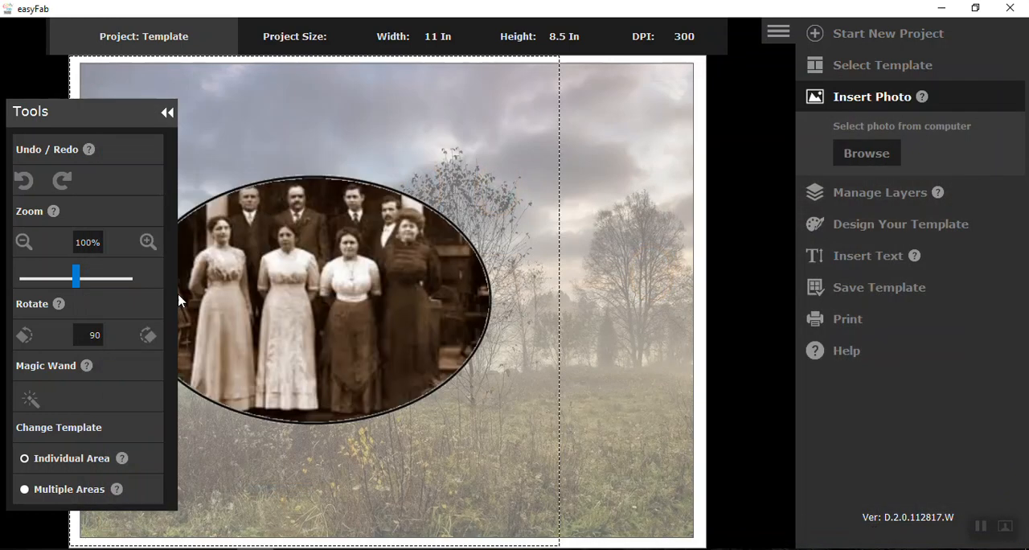
# Step: Shrink the first oval photo to about 40% and place it in the page's upper-left area, moving the Tools panel clear of it
pyautogui.click(24, 241)
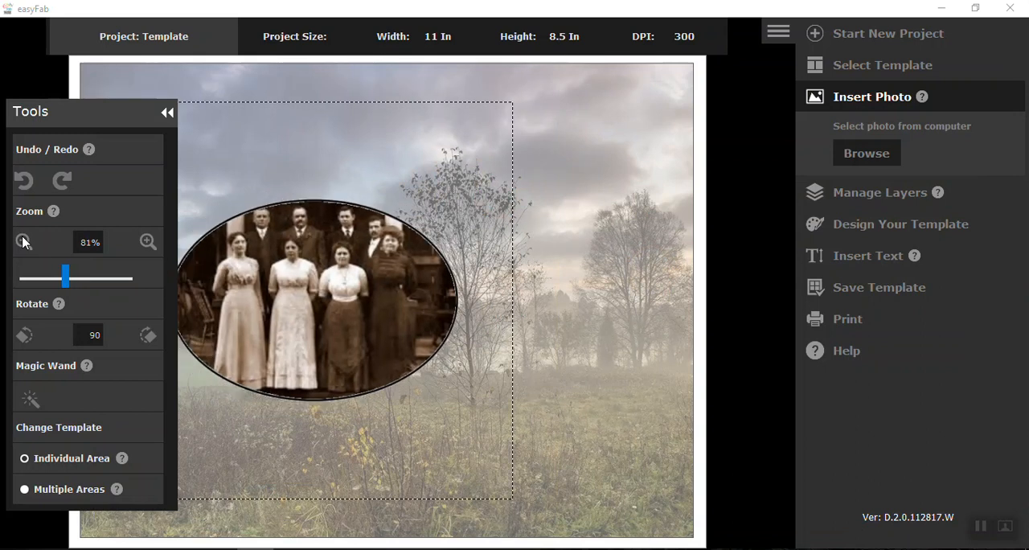
pyautogui.click(24, 241)
pyautogui.click(24, 241)
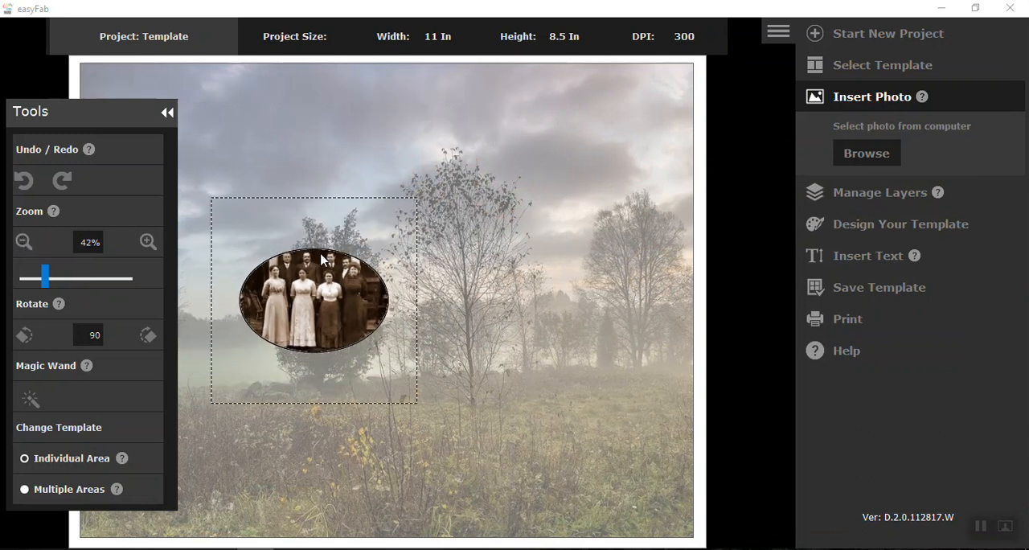
pyautogui.moveTo(313, 299); pyautogui.dragTo(268, 163)
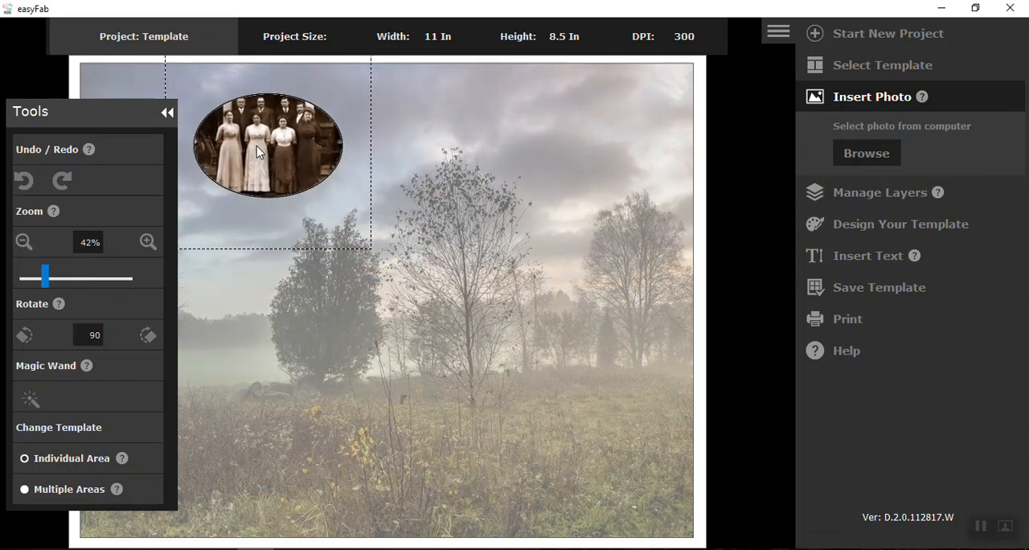
pyautogui.moveTo(68, 133); pyautogui.dragTo(698, 165)
pyautogui.scroll(-1, 279, 154)
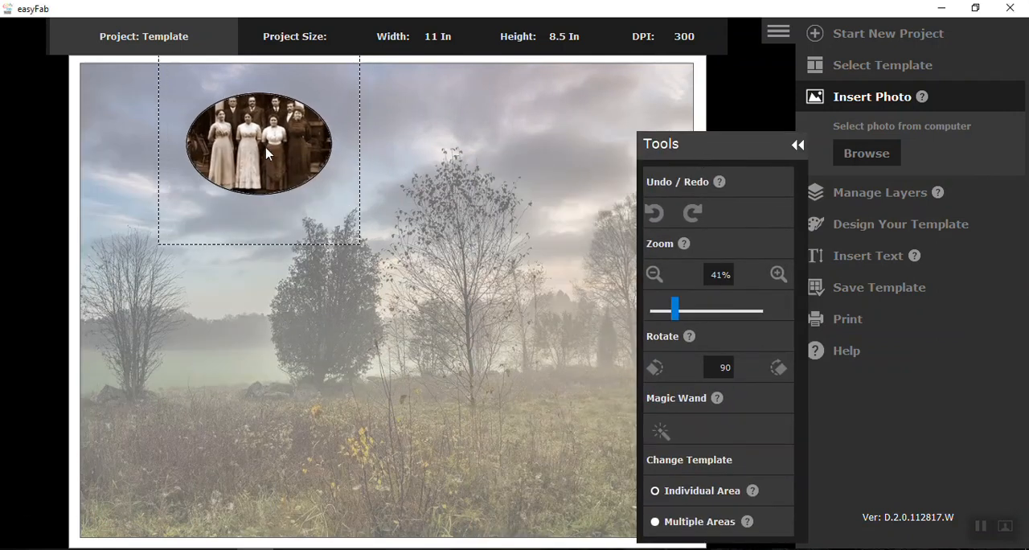
pyautogui.click(192, 304)
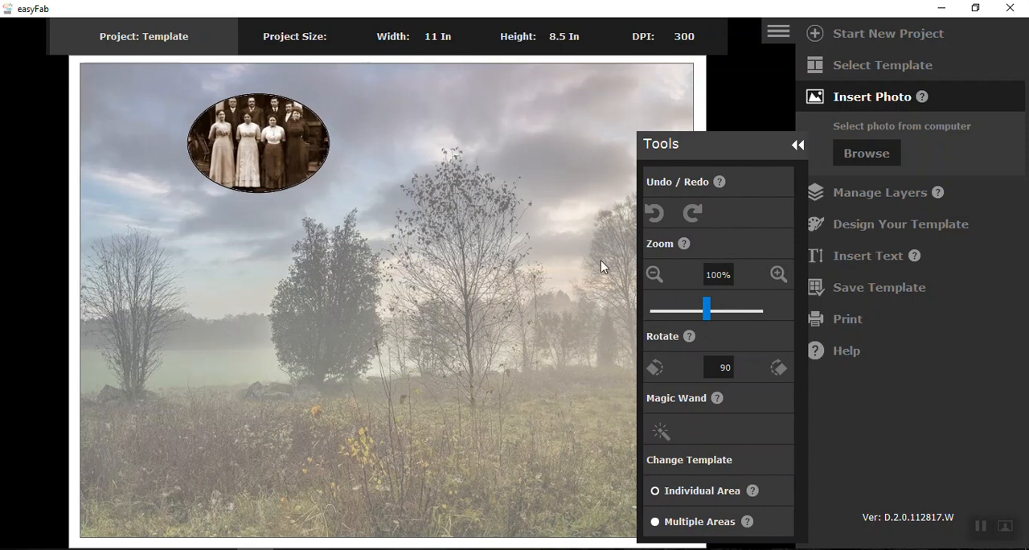
# Step: Insert the frame_oval_line_2 photo from the frames folder
pyautogui.click(868, 155)
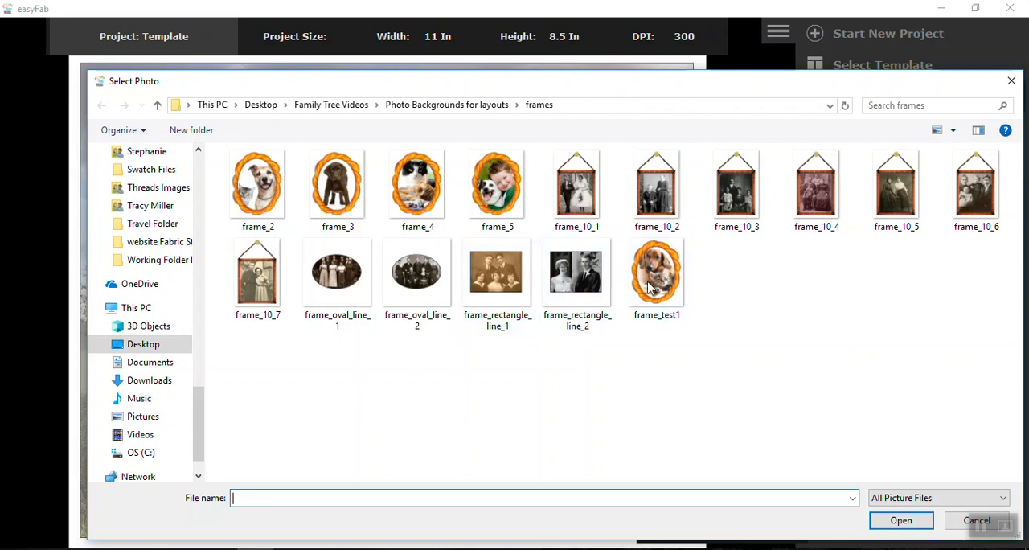
pyautogui.click(411, 288)
pyautogui.click(900, 520)
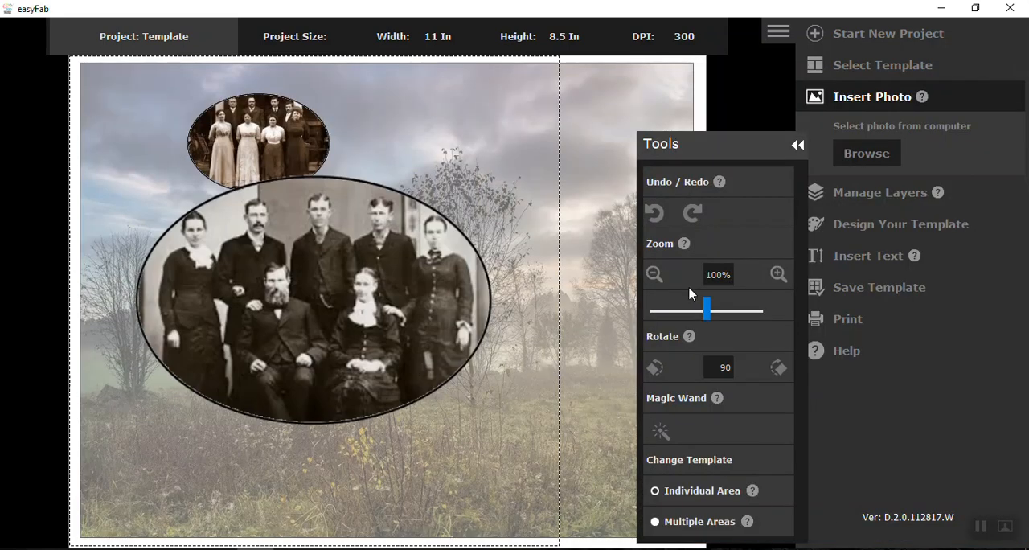
# Step: Shrink the second oval photo to about 40% and place it in the page's upper-right area, level with the first oval
pyautogui.click(660, 279)
pyautogui.click(658, 279)
pyautogui.click(657, 278)
pyautogui.click(656, 278)
pyautogui.click(656, 278)
pyautogui.moveTo(367, 315); pyautogui.dragTo(579, 158)
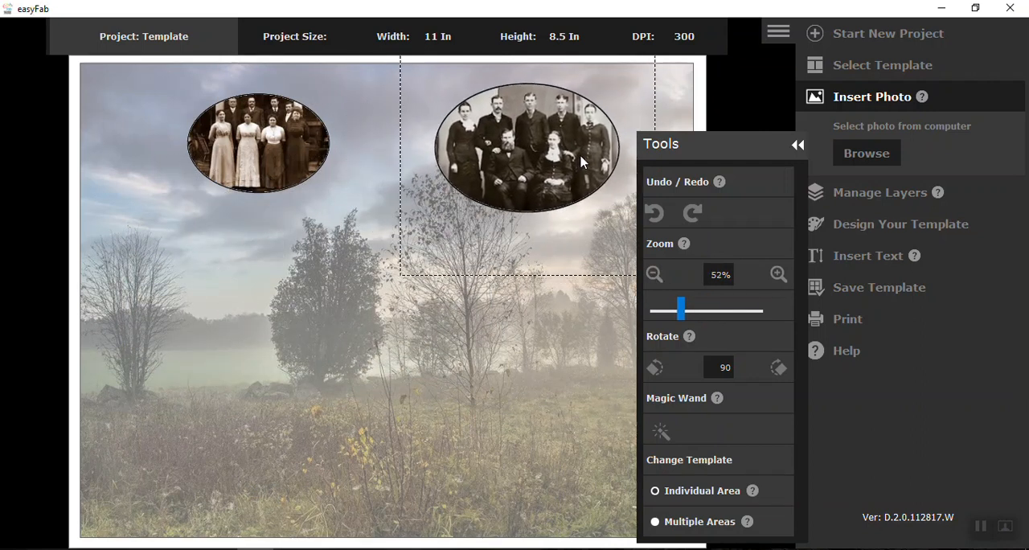
pyautogui.click(656, 278)
pyautogui.click(656, 277)
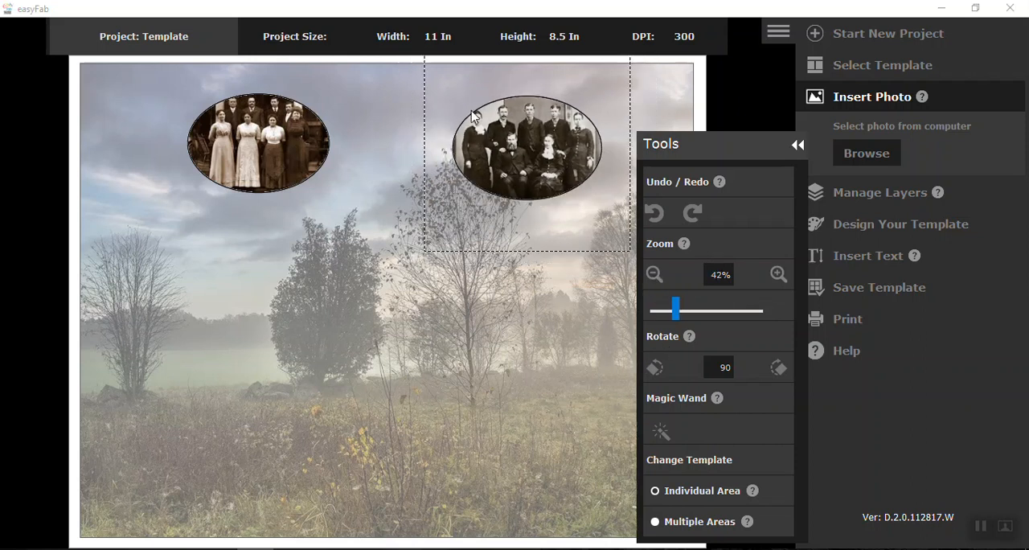
pyautogui.moveTo(565, 148); pyautogui.dragTo(601, 151)
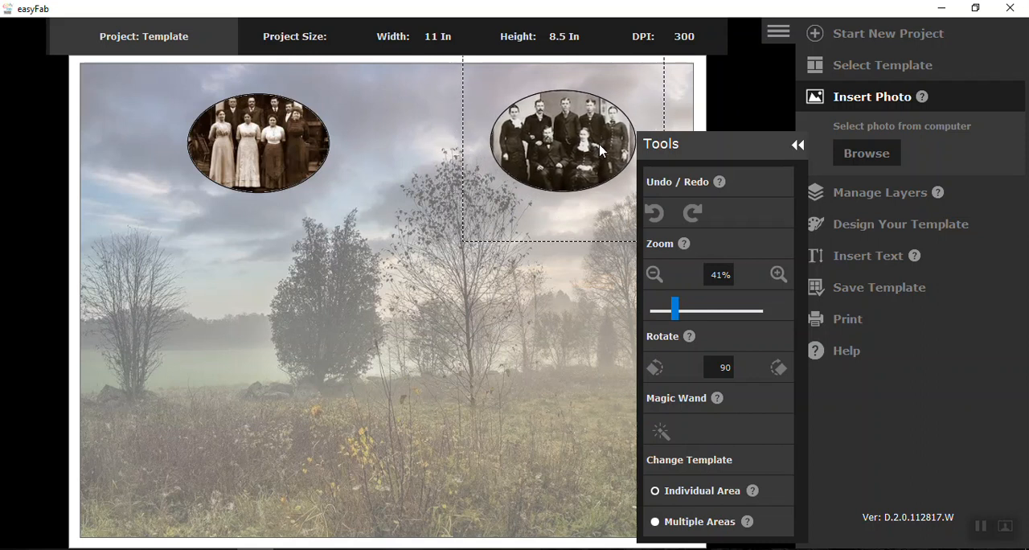
pyautogui.scroll(-1, 600, 145)
pyautogui.click(354, 206)
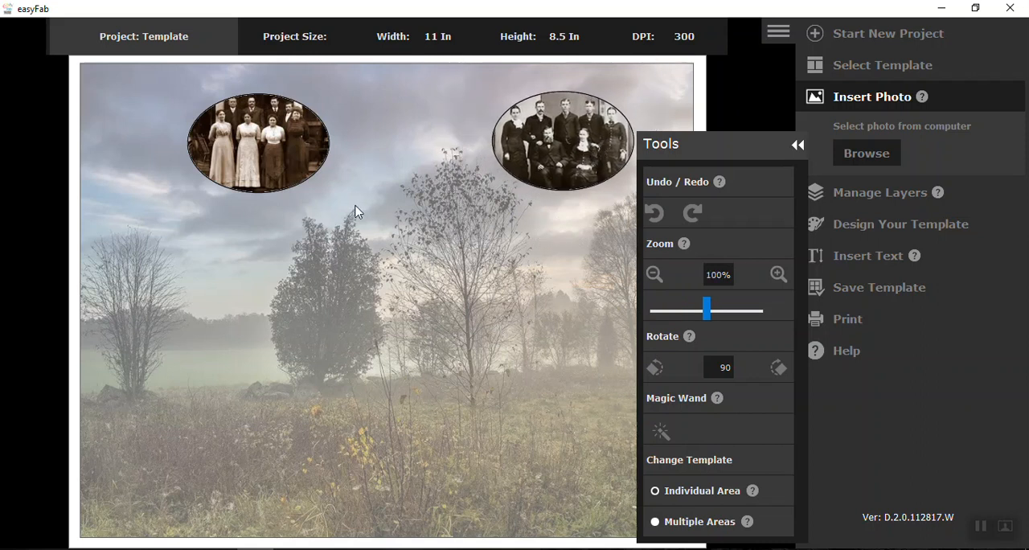
# Step: Nudge both oval photos slightly outward and up toward the page's top corners, and slightly enlarge the right one
pyautogui.moveTo(275, 159)
pyautogui.mouseDown()
pyautogui.moveTo(255, 158)
pyautogui.moveTo(267, 156)
pyautogui.mouseUp()
pyautogui.moveTo(598, 133); pyautogui.dragTo(607, 129)
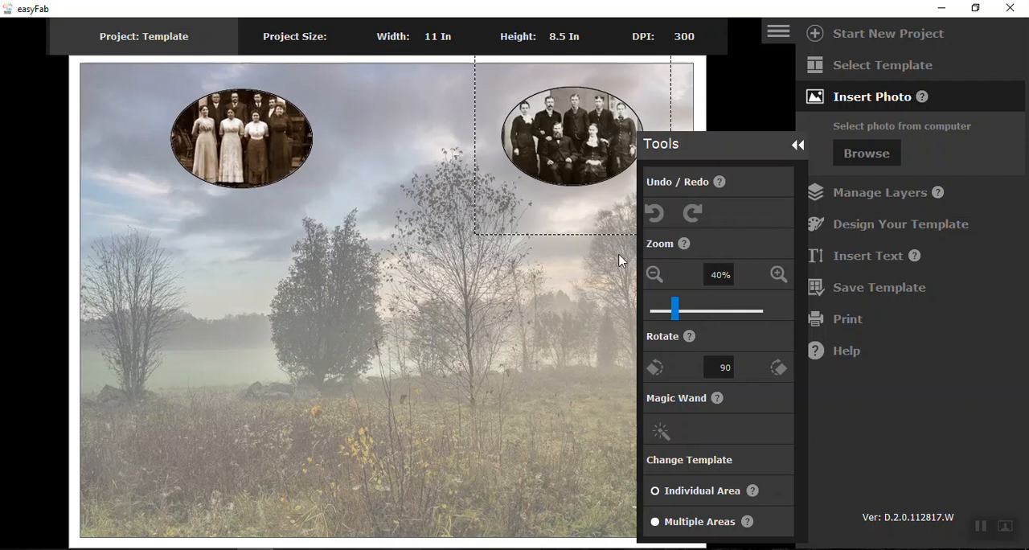
pyautogui.click(778, 274)
pyautogui.click(779, 275)
pyautogui.click(779, 274)
pyautogui.click(577, 311)
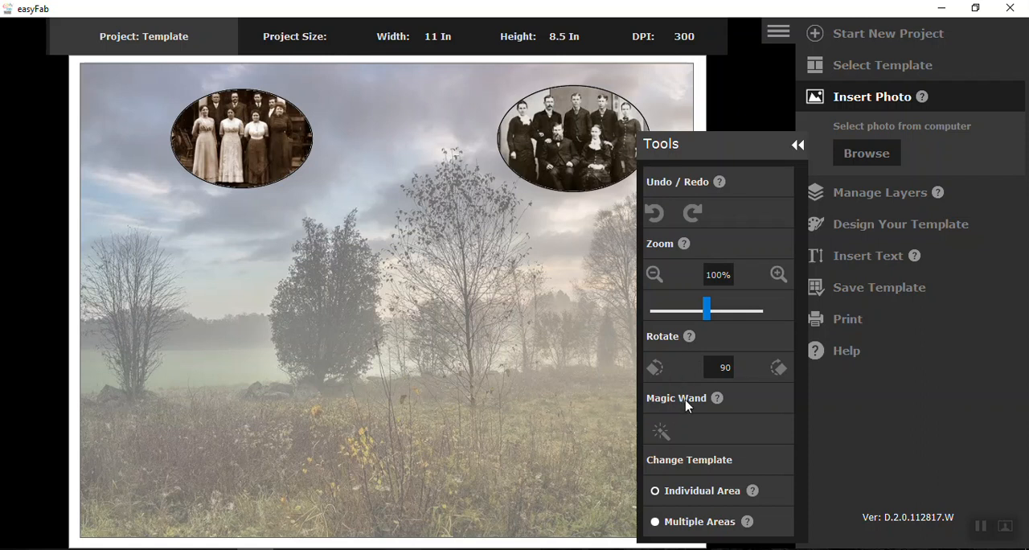
# Step: Insert the frame_rectangle_line_2 photo from the frames folder
pyautogui.click(866, 154)
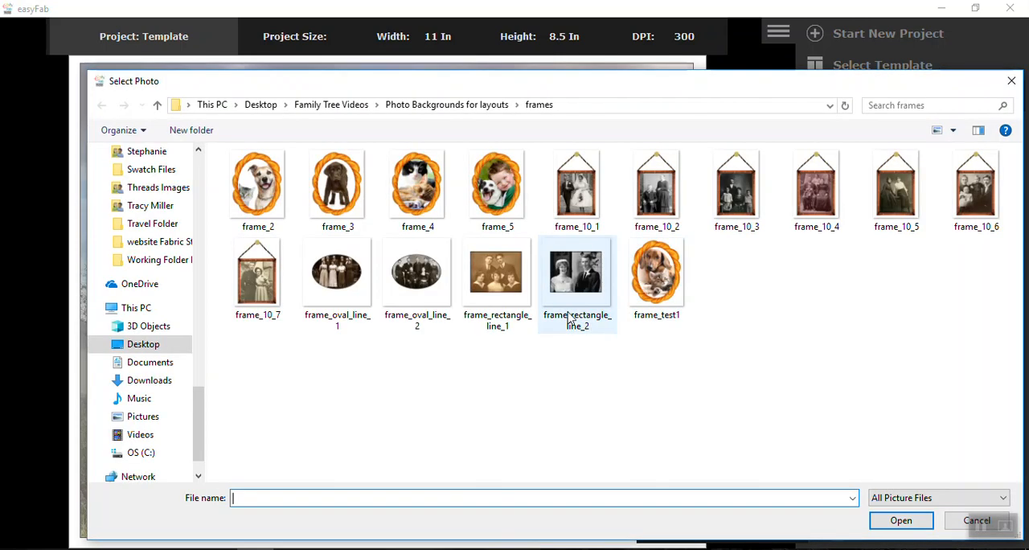
pyautogui.click(589, 275)
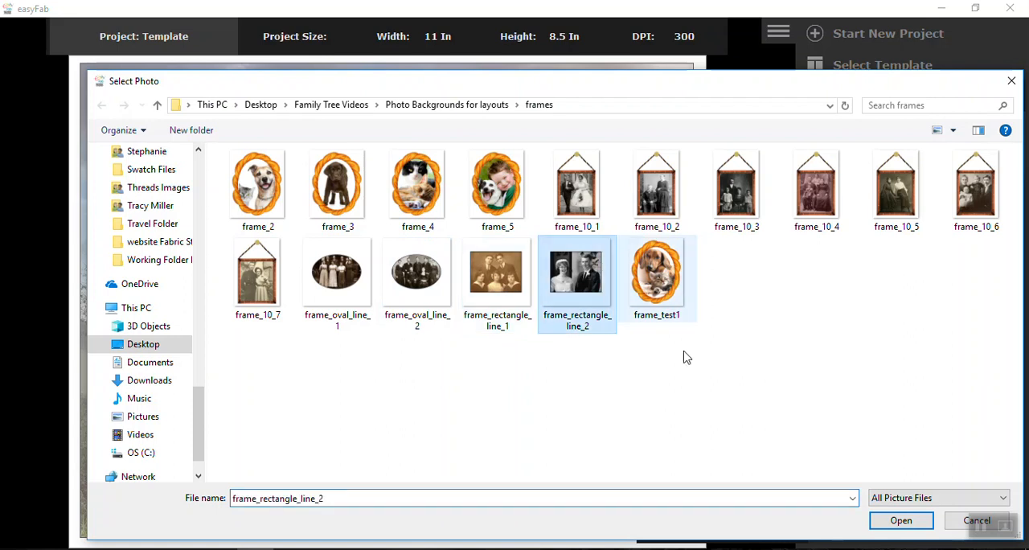
pyautogui.click(888, 524)
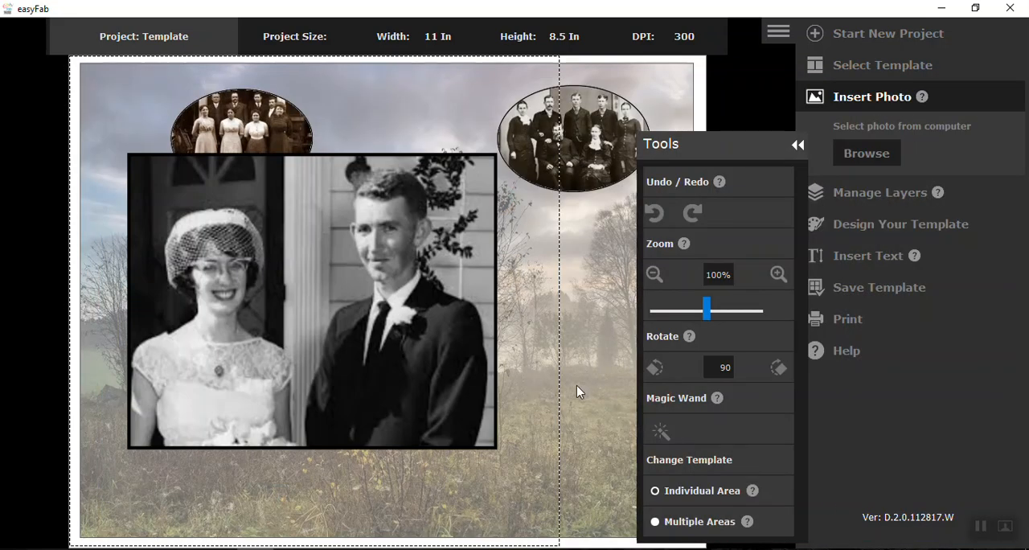
# Step: Shrink the rectangular couple photo to 40% and place it below the left oval photo
pyautogui.click(680, 320)
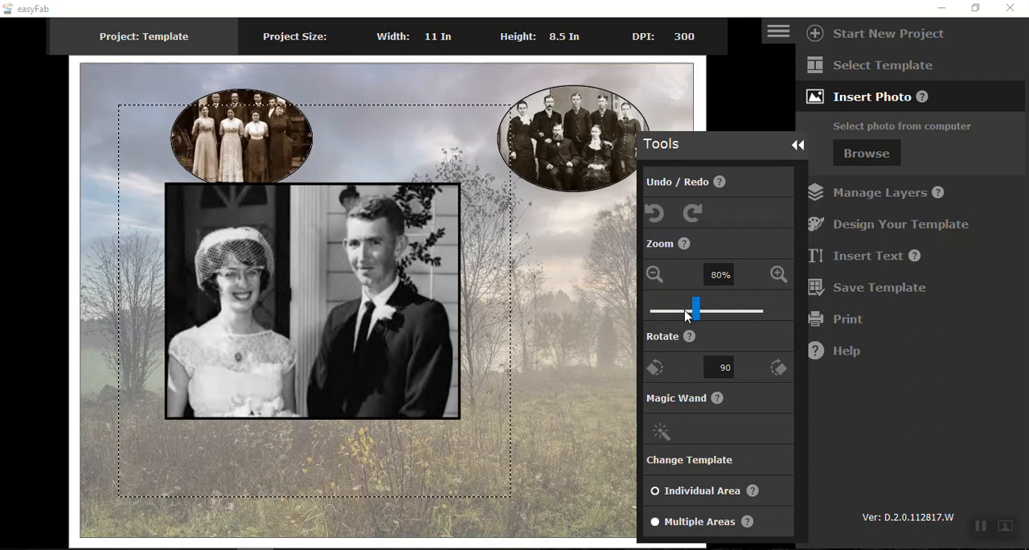
pyautogui.click(677, 318)
pyautogui.moveTo(355, 334); pyautogui.dragTo(236, 315)
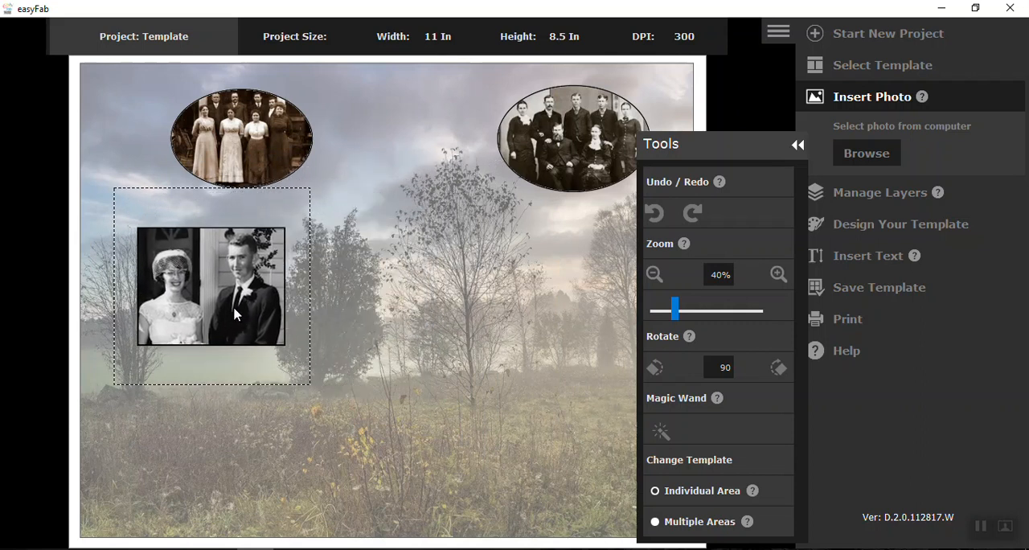
pyautogui.click(406, 338)
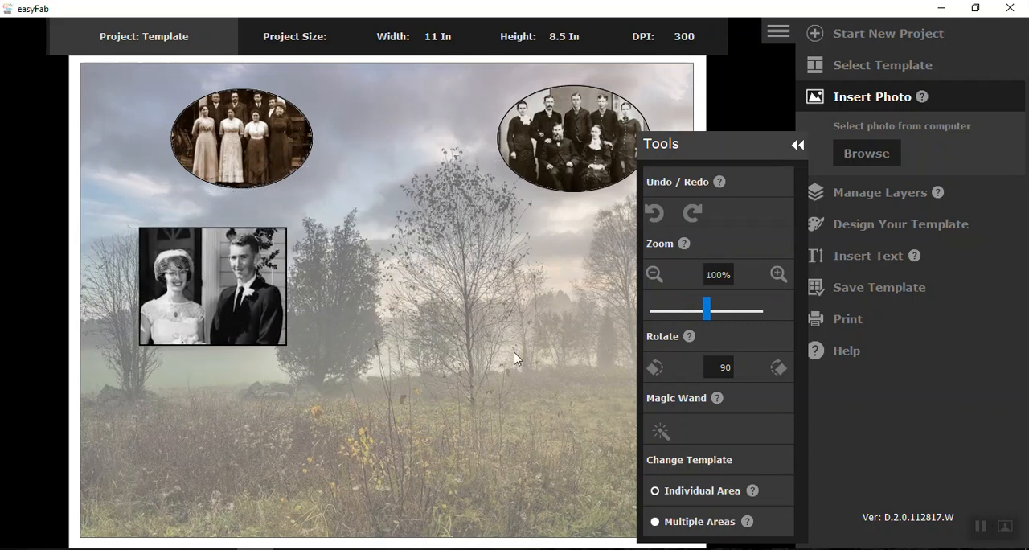
# Step: Insert the frame_rectangle_line_1 photo from the frames folder
pyautogui.click(867, 154)
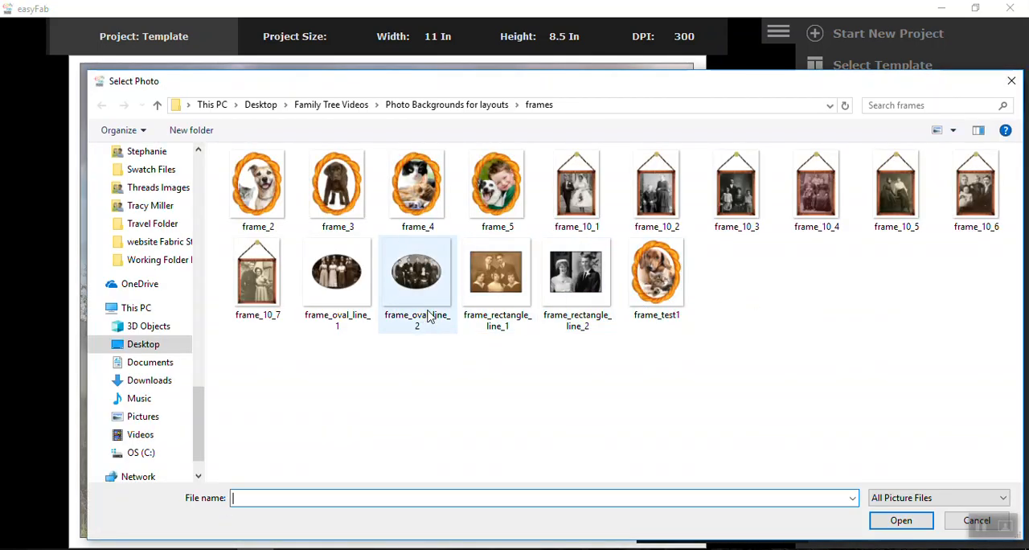
pyautogui.click(499, 289)
pyautogui.click(900, 521)
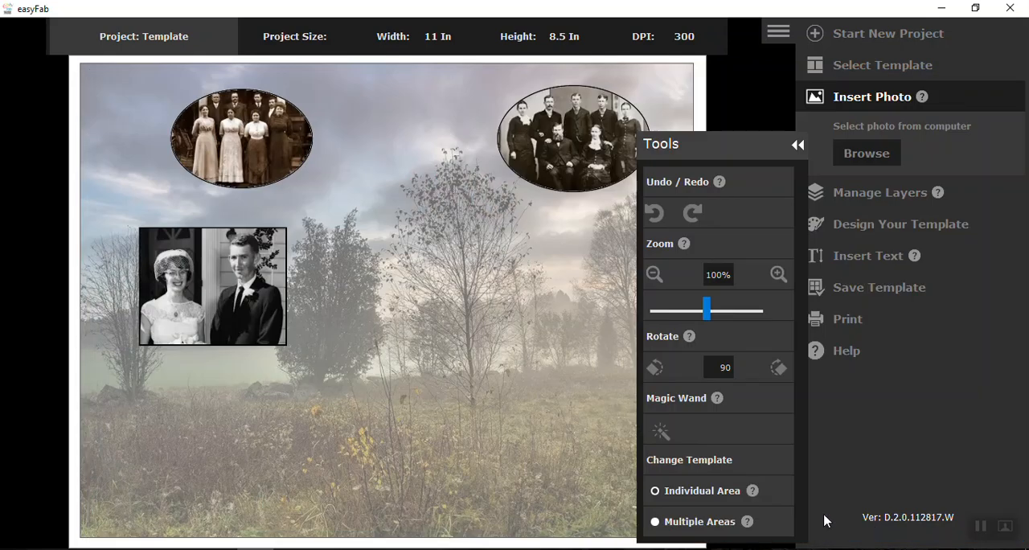
# Step: Shrink the sepia group photo to roughly the couple photo's size and place it below the right oval photo
pyautogui.click(656, 275)
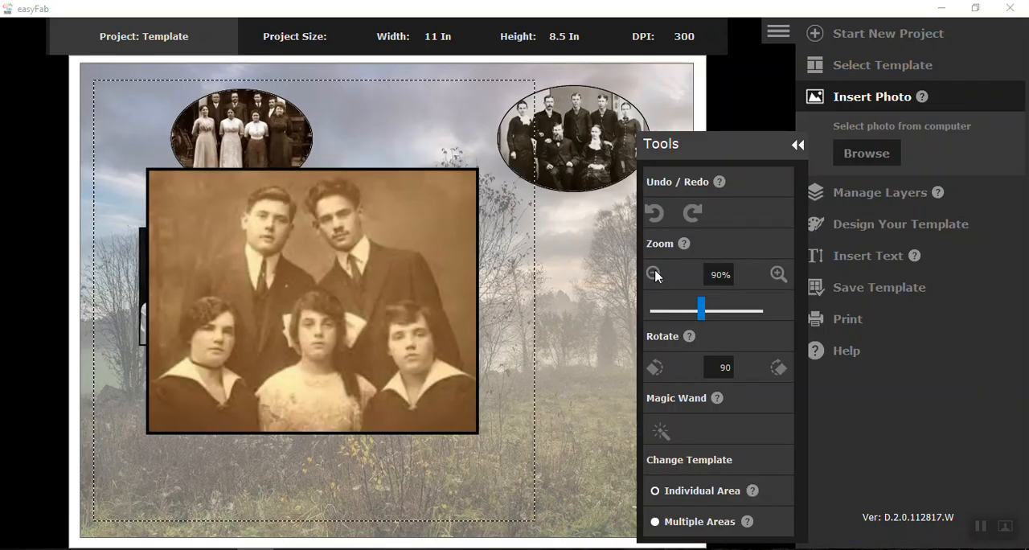
pyautogui.click(655, 275)
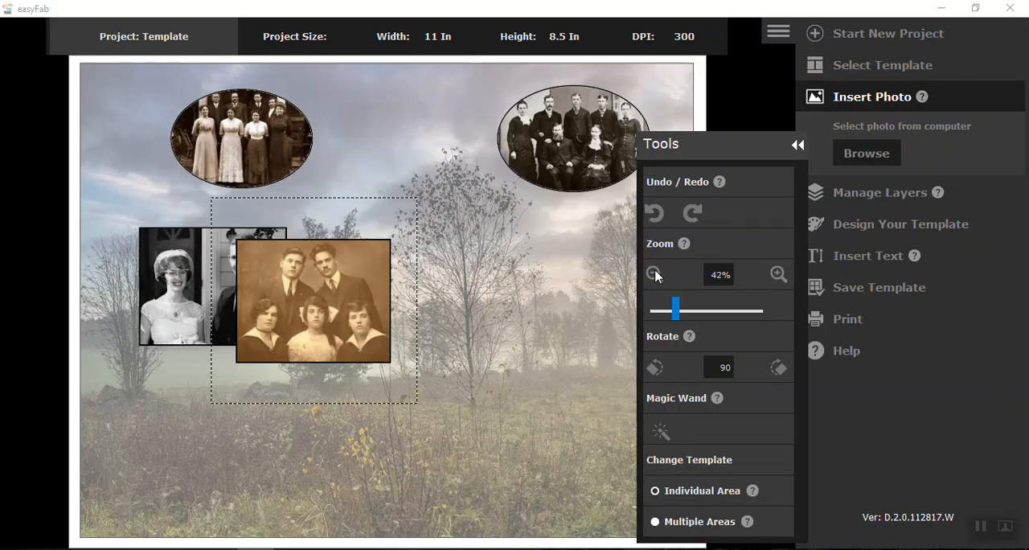
pyautogui.moveTo(396, 318); pyautogui.dragTo(680, 297)
pyautogui.scroll(-1, 401, 308)
pyautogui.moveTo(735, 159); pyautogui.dragTo(841, 183)
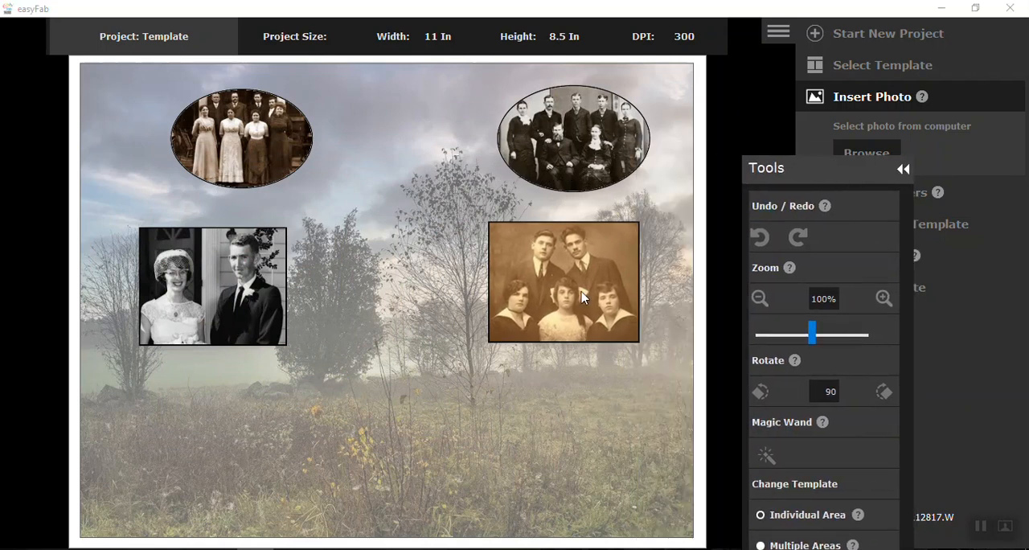
# Step: Reduce the sepia group photo to 40% and move both rectangular photos inward toward the page's centre
pyautogui.click(583, 299)
pyautogui.scroll(-1, 580, 310)
pyautogui.moveTo(234, 315); pyautogui.dragTo(315, 320)
pyautogui.moveTo(558, 305); pyautogui.dragTo(522, 287)
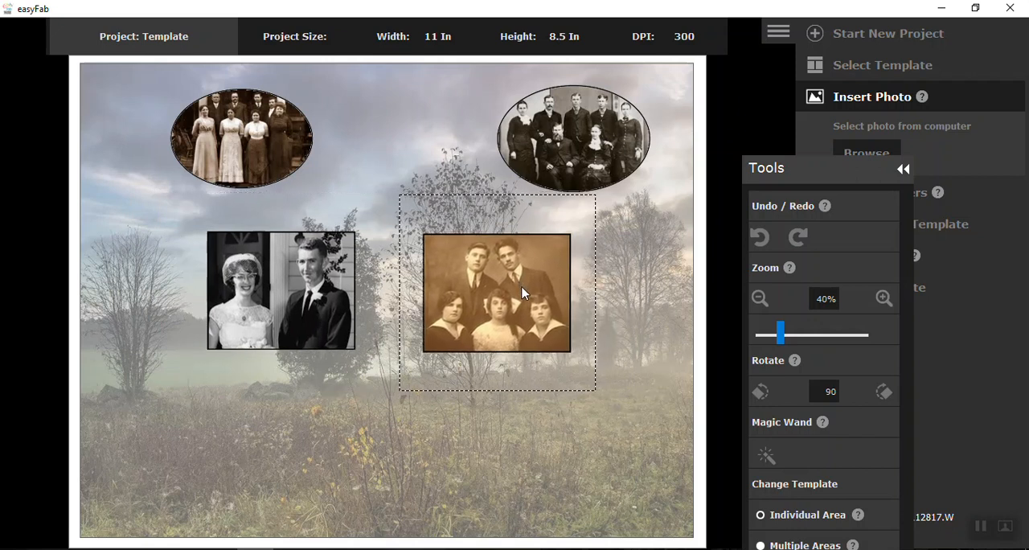
# Step: Enlarge the right oval photo to 50%
pyautogui.click(576, 136)
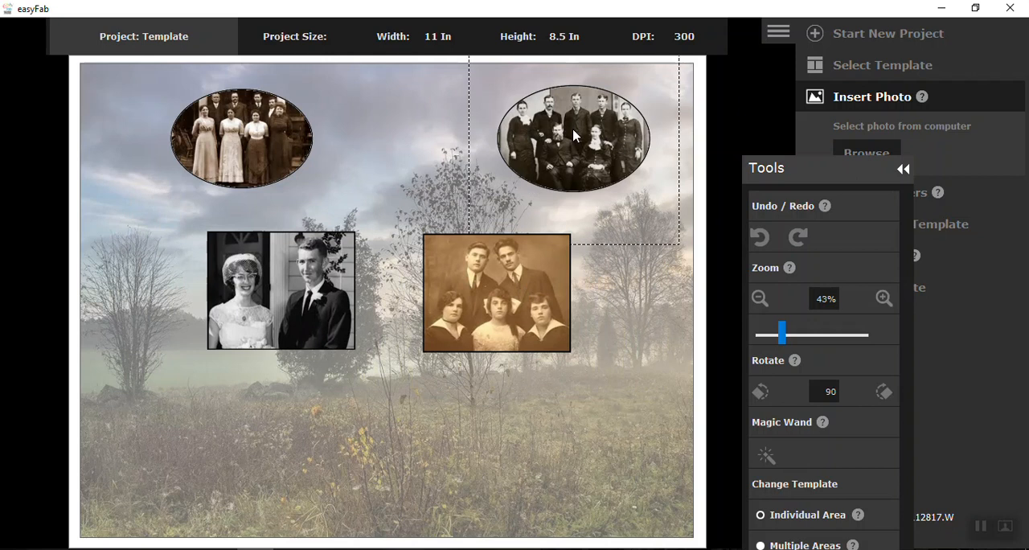
pyautogui.click(884, 298)
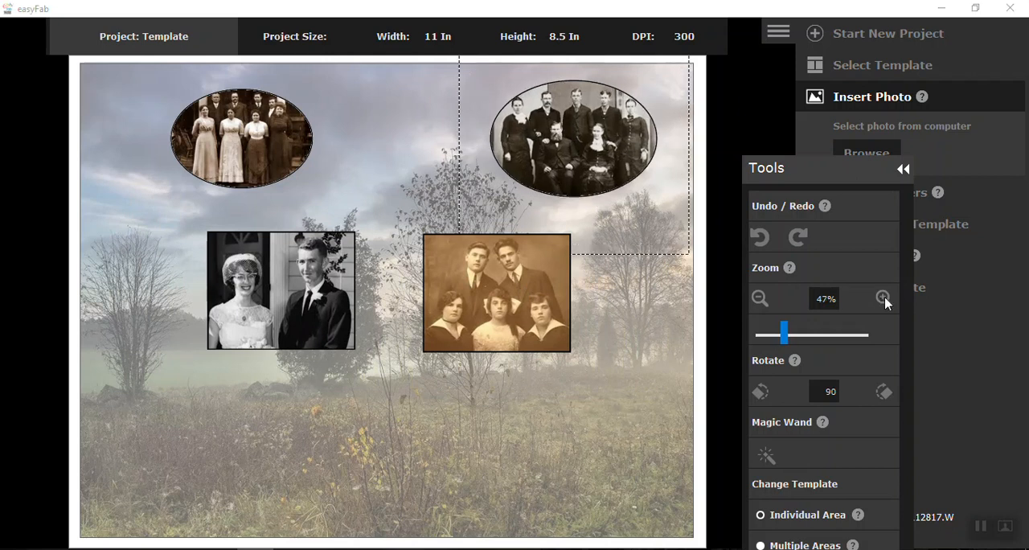
pyautogui.click(884, 298)
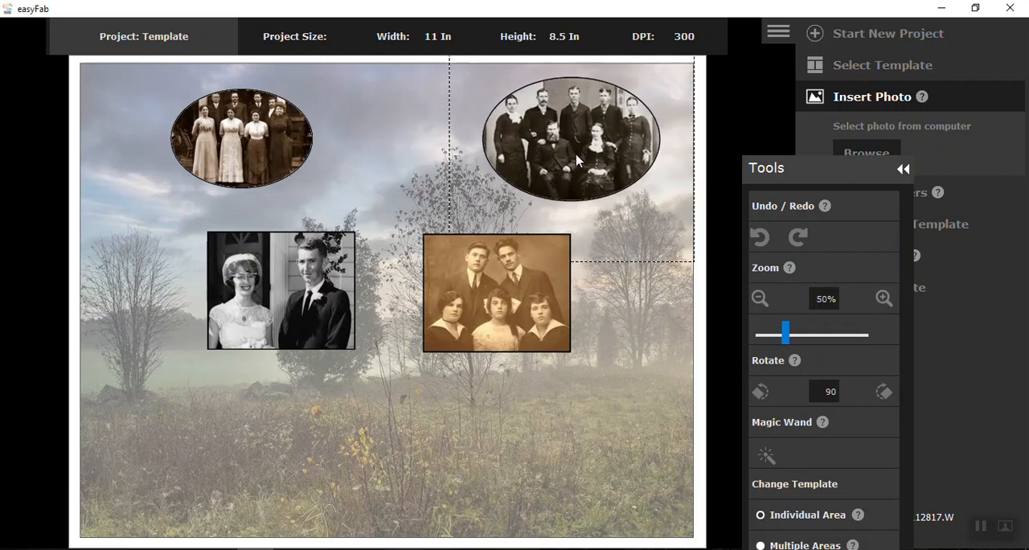
pyautogui.click(635, 320)
# Step: Enlarge the left oval photo and shift it outward toward the page's left edge
pyautogui.click(229, 149)
pyautogui.click(885, 298)
pyautogui.click(885, 298)
pyautogui.moveTo(288, 139); pyautogui.dragTo(265, 142)
pyautogui.scroll(-1, 264, 142)
# Step: Nudge the right oval photo slightly outward and align the sepia group photo level with the couple photo
pyautogui.moveTo(618, 152); pyautogui.dragTo(623, 153)
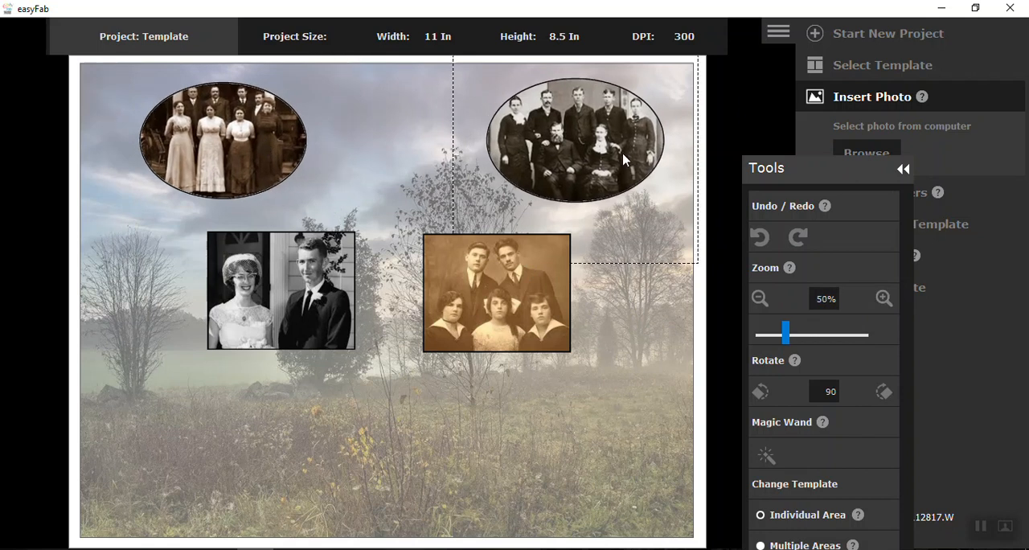
pyautogui.click(529, 285)
pyautogui.click(352, 415)
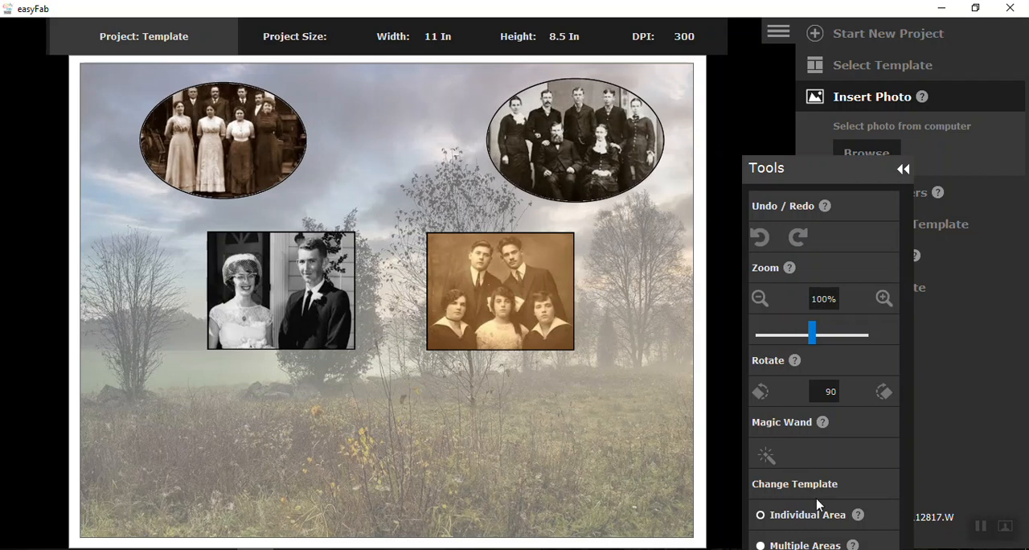
# Step: Add a title reading "The", the family's surname and "Family", centred at the top of the page between the oval photos
pyautogui.moveTo(832, 178); pyautogui.dragTo(115, 134)
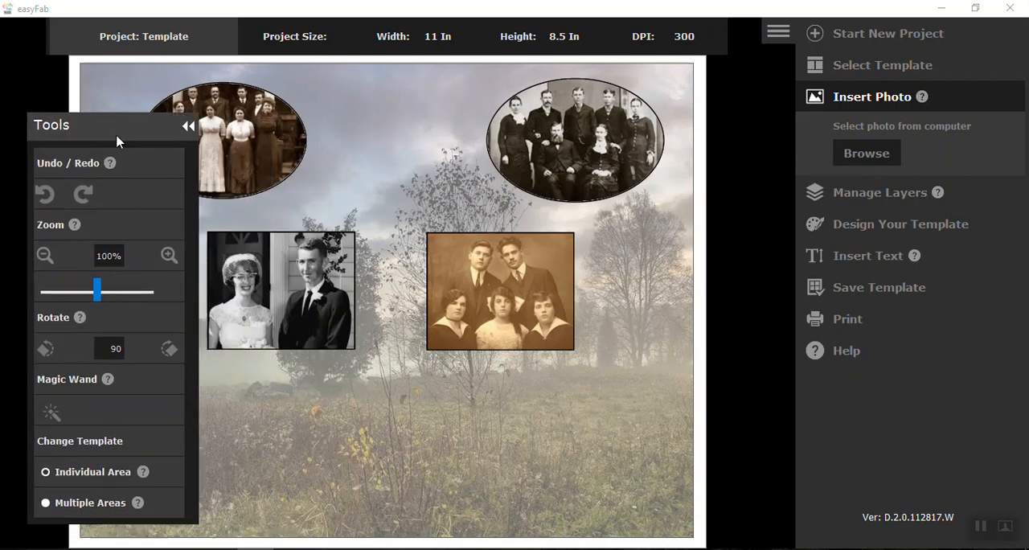
pyautogui.click(869, 257)
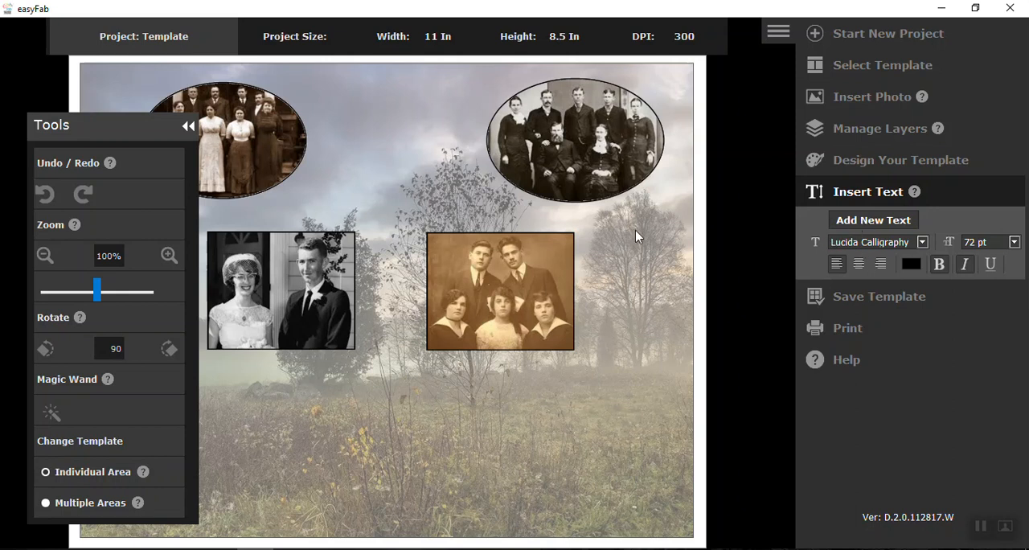
pyautogui.click(455, 186)
pyautogui.write('The S')
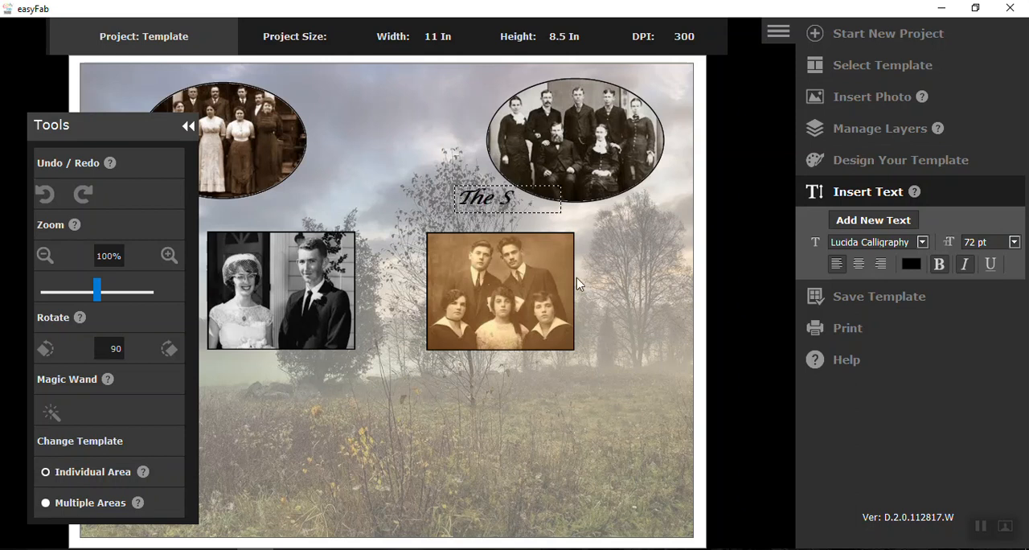
pyautogui.write('haw Family')
pyautogui.moveTo(634, 211); pyautogui.dragTo(466, 78)
pyautogui.click(397, 176)
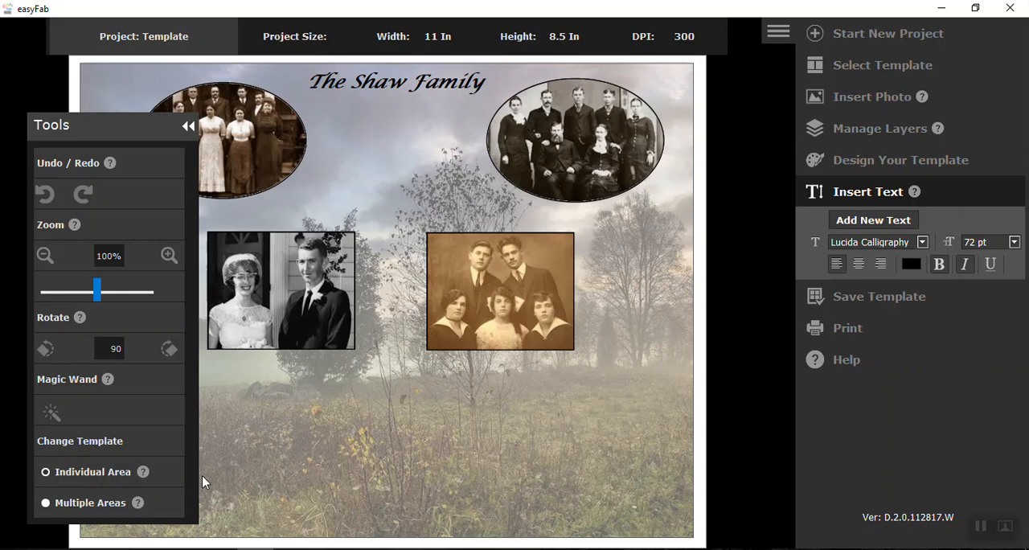
# Step: Start a new project with the Template option
pyautogui.moveTo(111, 131)
pyautogui.mouseDown()
pyautogui.moveTo(70, 145)
pyautogui.moveTo(99, 139)
pyautogui.mouseUp()
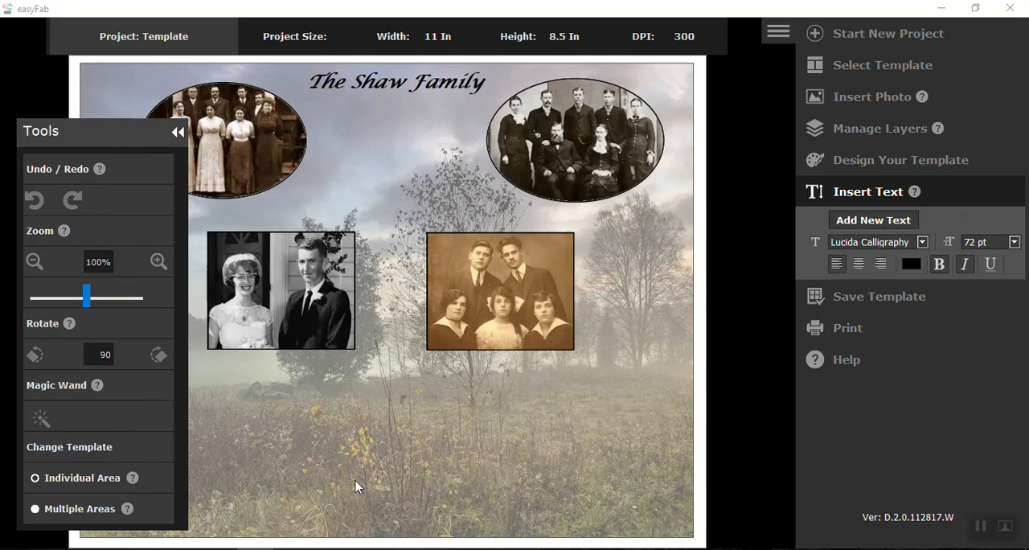
pyautogui.click(820, 37)
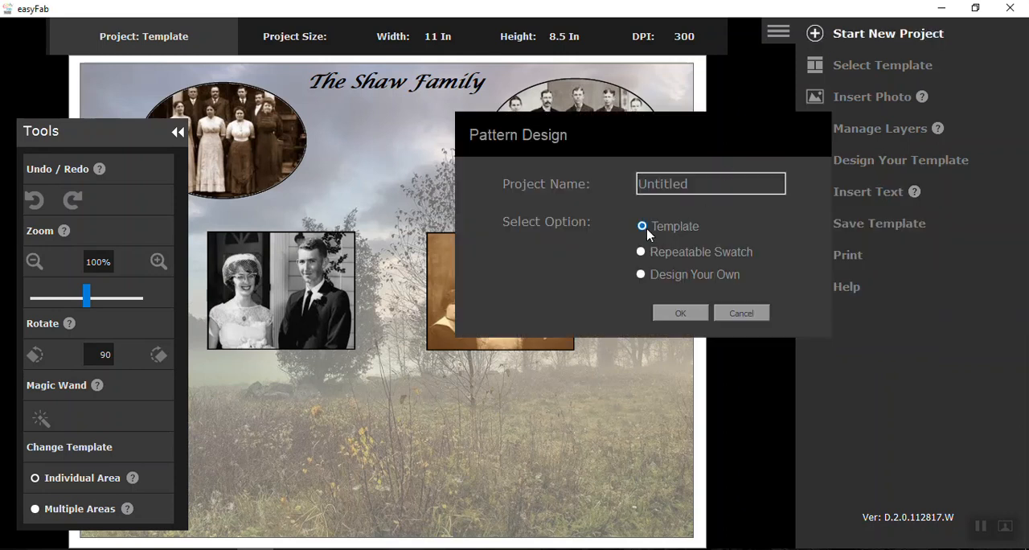
pyautogui.click(682, 314)
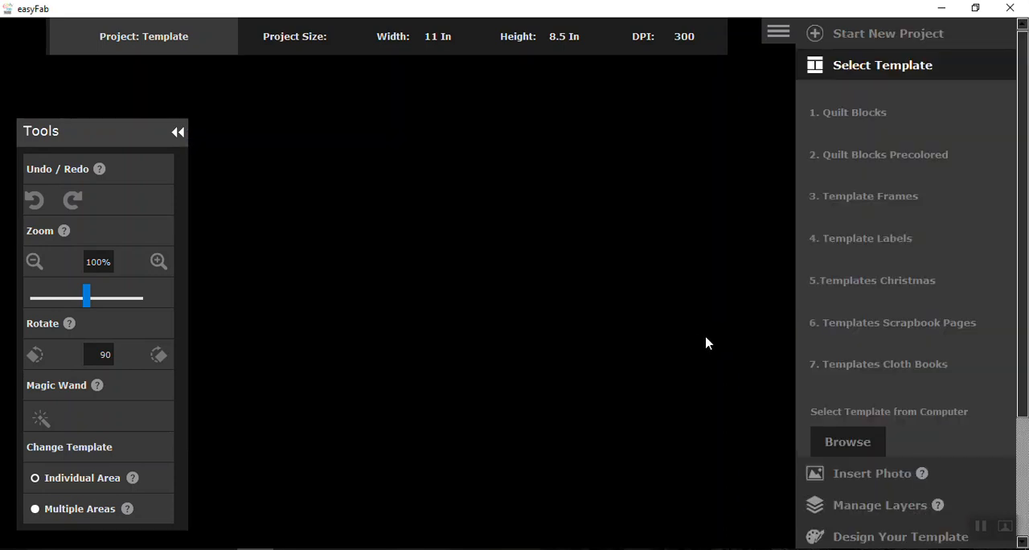
# Step: Load tree_photo3 from the Backgrounds folder as the template background image
pyautogui.click(848, 443)
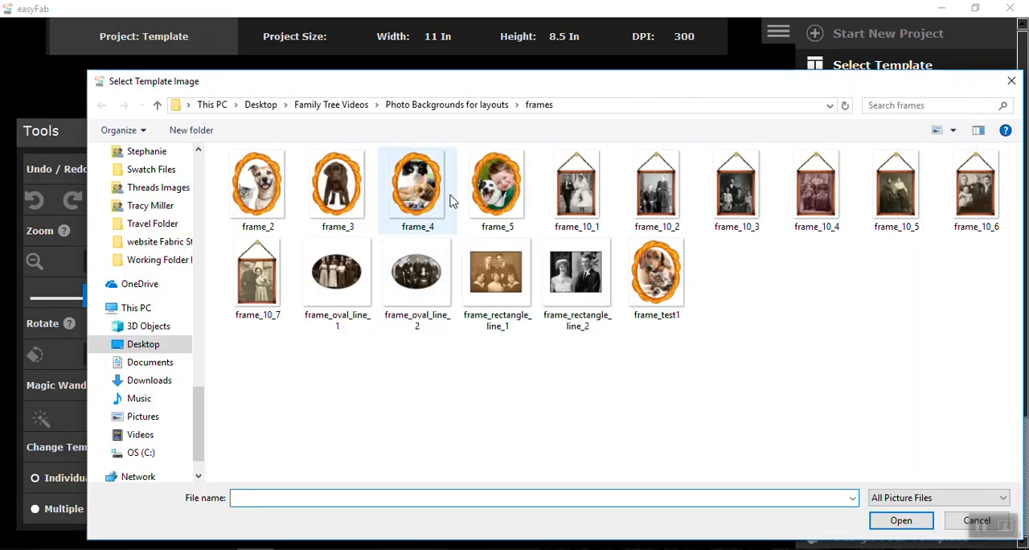
pyautogui.click(435, 107)
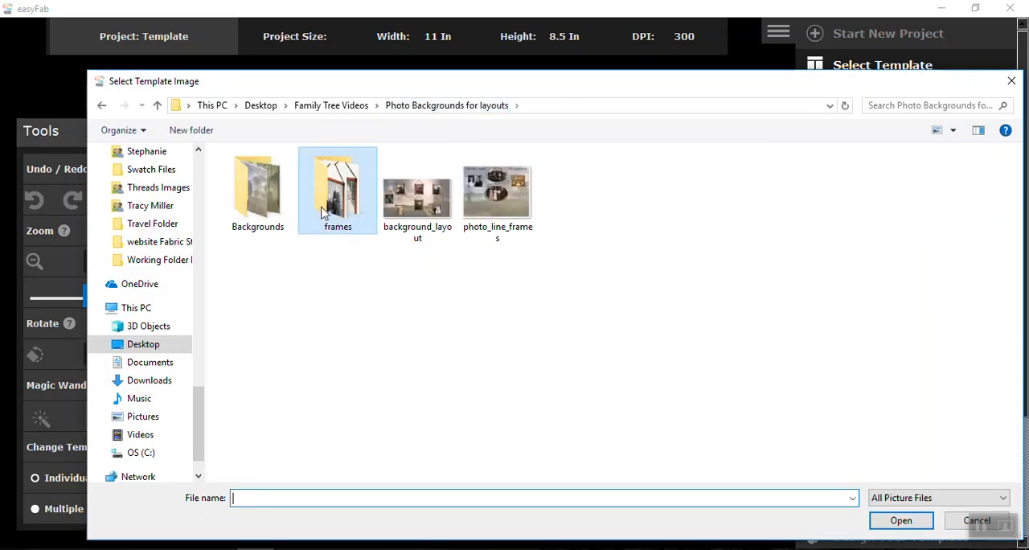
pyautogui.doubleClick(259, 193)
pyautogui.click(416, 189)
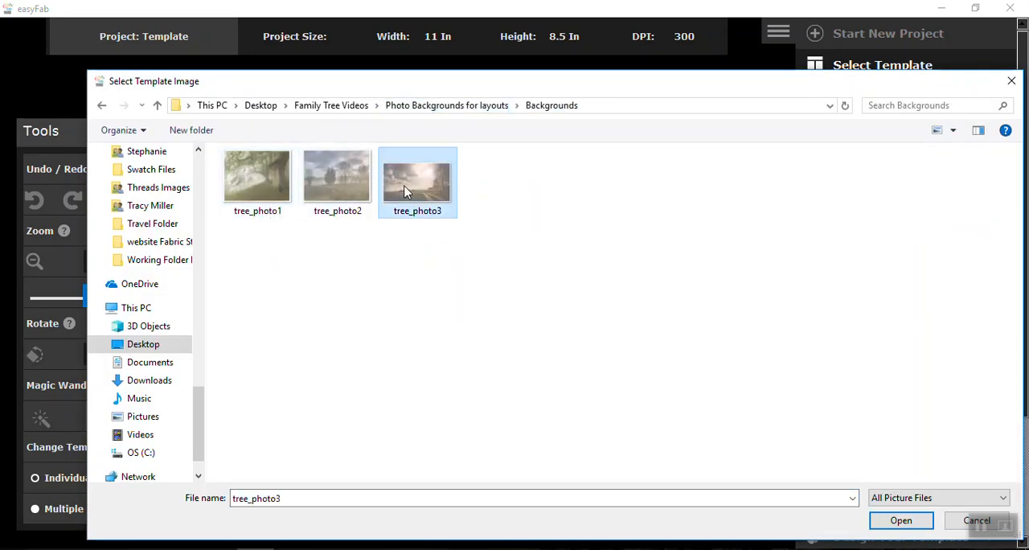
pyautogui.click(899, 523)
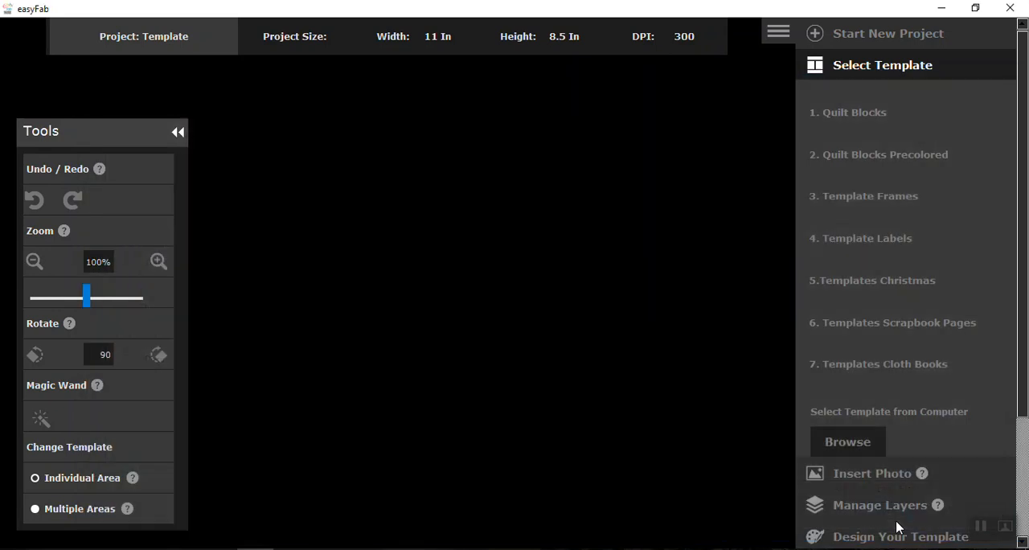
pyautogui.moveTo(102, 143); pyautogui.dragTo(89, 98)
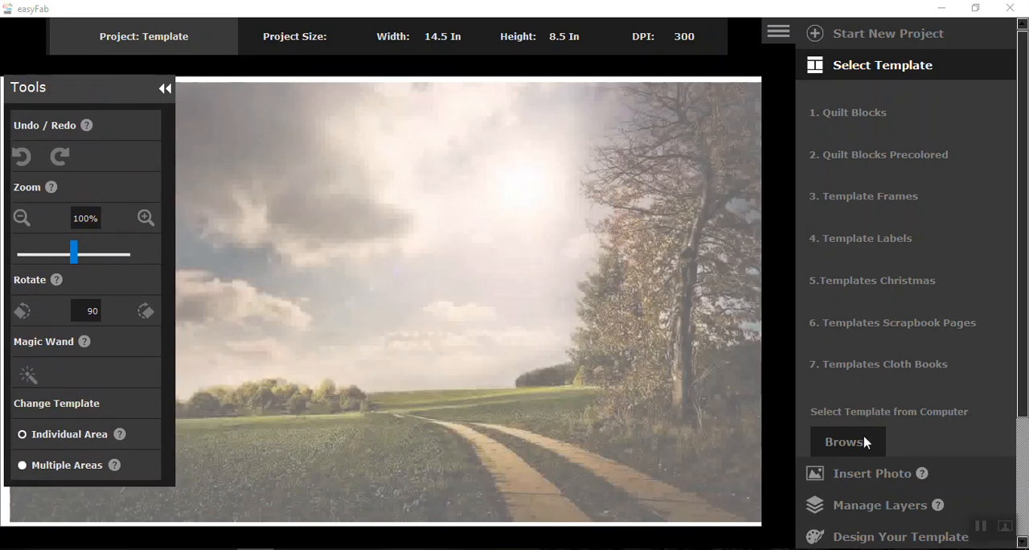
pyautogui.click(859, 475)
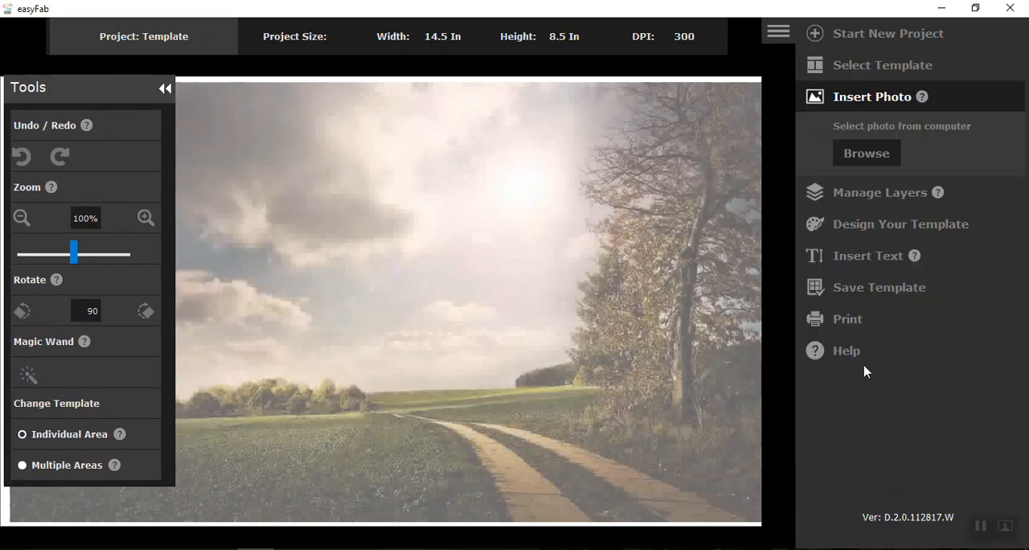
pyautogui.click(877, 160)
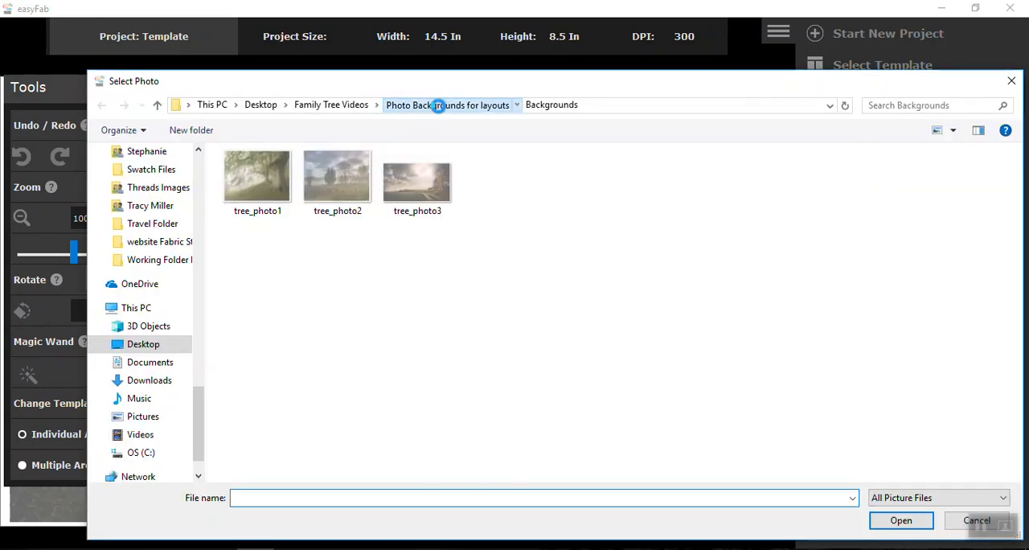
pyautogui.click(447, 105)
pyautogui.doubleClick(342, 184)
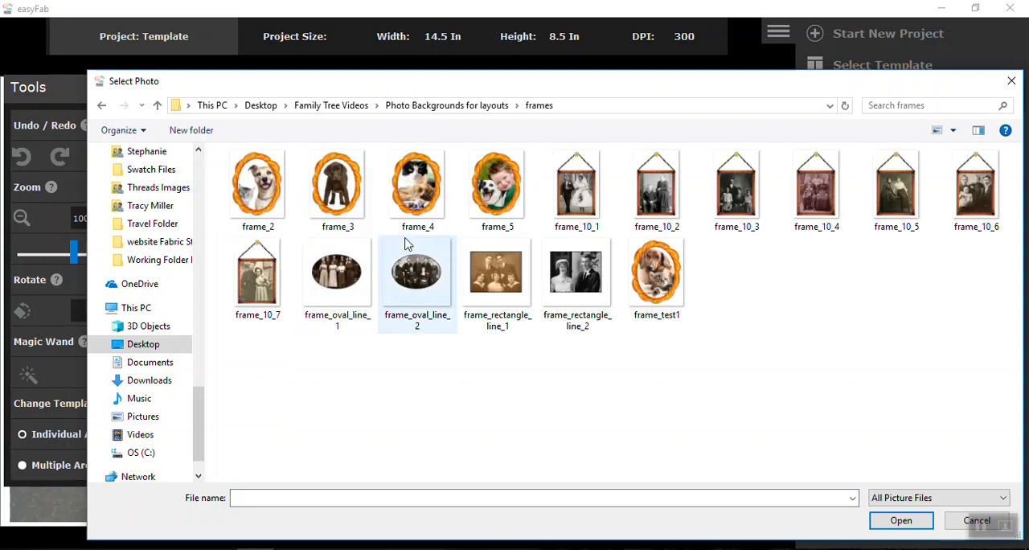
pyautogui.click(660, 211)
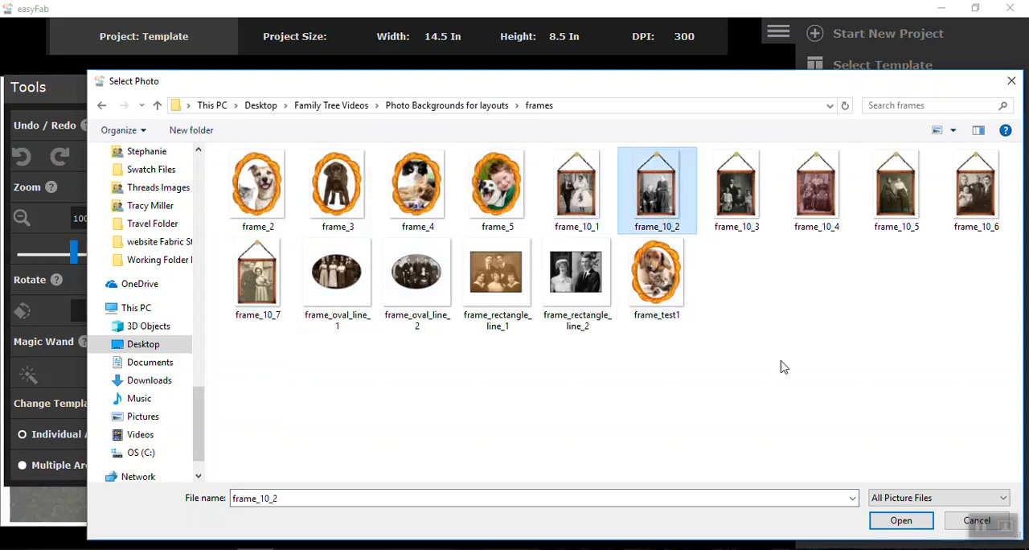
pyautogui.click(899, 521)
pyautogui.moveTo(209, 275); pyautogui.dragTo(377, 263)
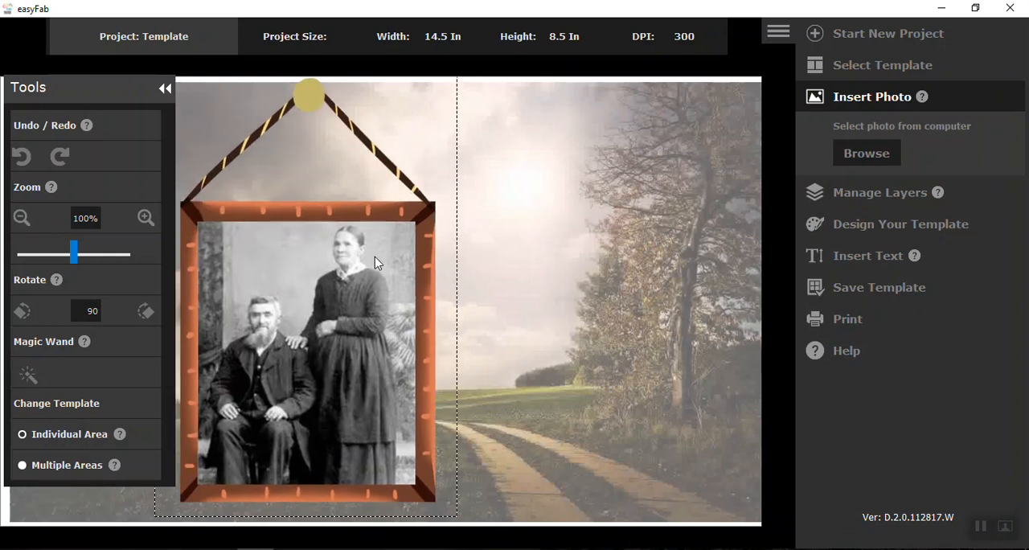
pyautogui.click(23, 158)
pyautogui.click(23, 163)
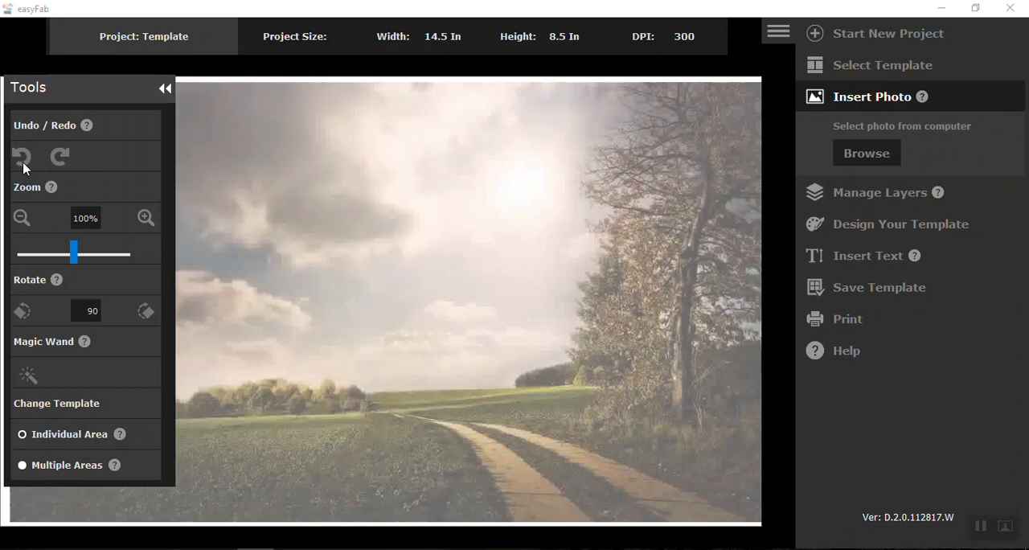
# Step: Insert the frame_10_2 photo from the frames folder
pyautogui.moveTo(73, 106)
pyautogui.mouseDown()
pyautogui.moveTo(250, 191)
pyautogui.moveTo(69, 102)
pyautogui.moveTo(76, 113)
pyautogui.mouseUp()
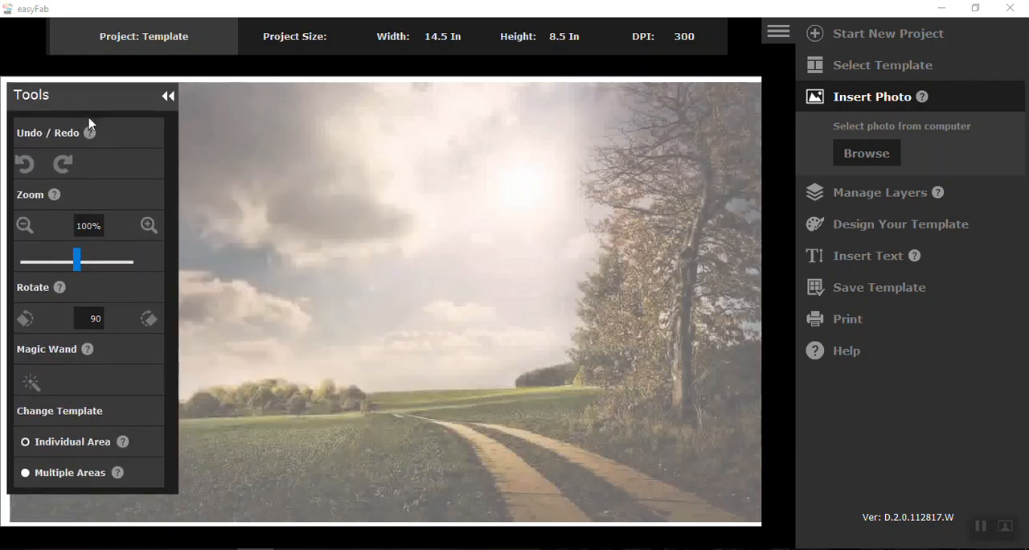
pyautogui.click(864, 159)
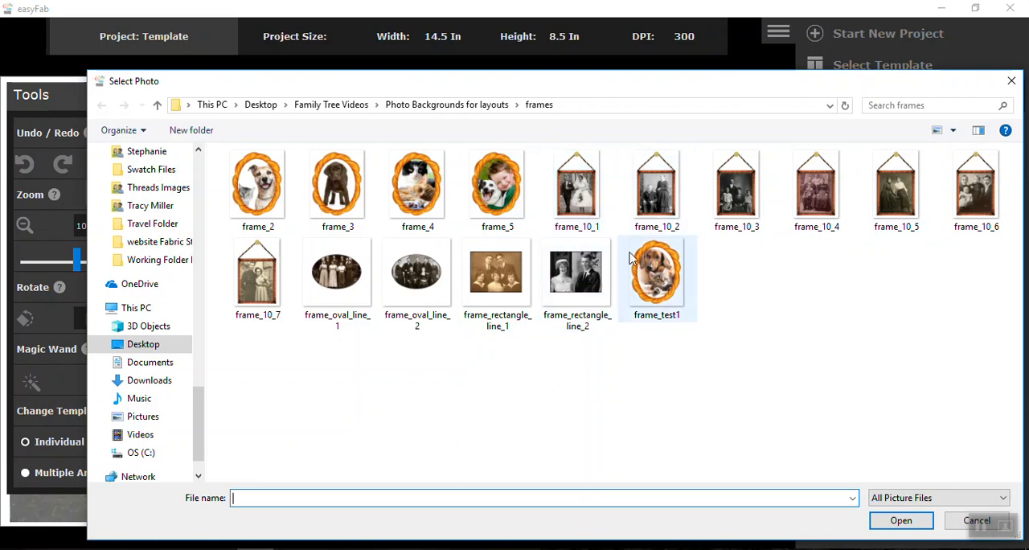
pyautogui.click(657, 187)
pyautogui.click(901, 520)
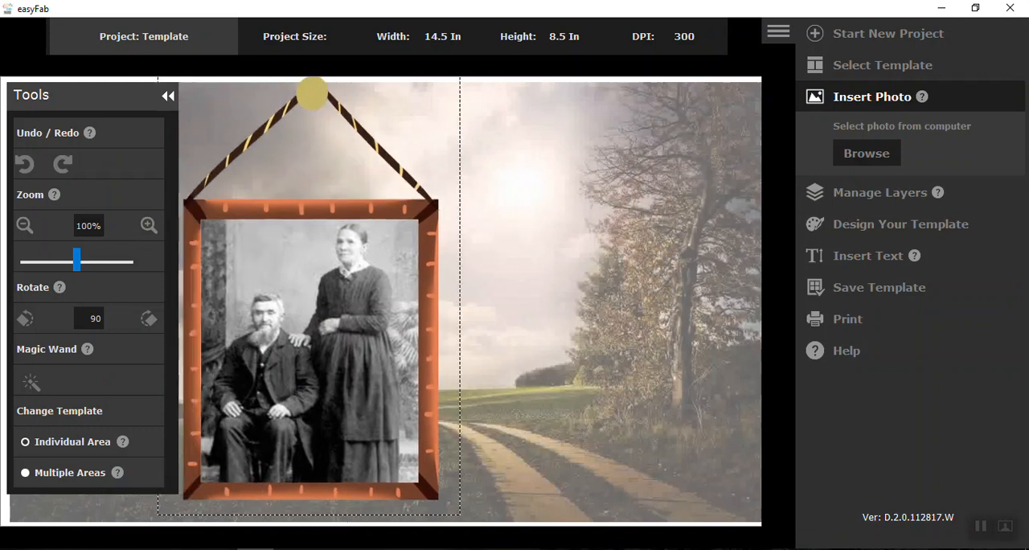
# Step: Shrink the hanging framed couple photo to 37% and place it in the upper left part of the page
pyautogui.click(24, 227)
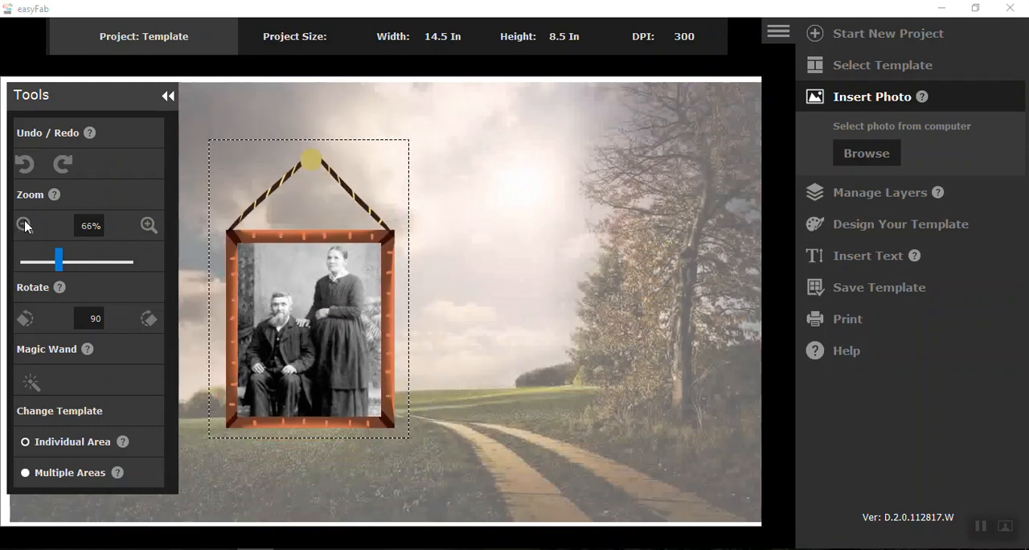
pyautogui.click(24, 226)
pyautogui.moveTo(292, 208); pyautogui.dragTo(265, 183)
pyautogui.moveTo(126, 105); pyautogui.dragTo(99, 211)
pyautogui.moveTo(255, 109)
pyautogui.mouseDown()
pyautogui.moveTo(211, 103)
pyautogui.moveTo(244, 105)
pyautogui.mouseUp()
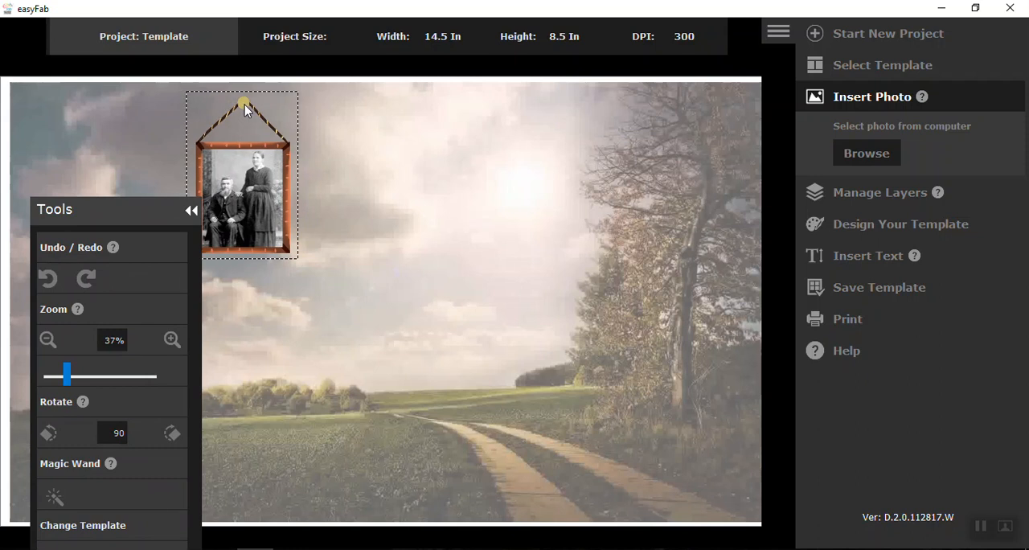
pyautogui.click(316, 329)
# Step: Insert the frame_10_3 photo from the frames folder and move it to the right half of the page
pyautogui.click(864, 156)
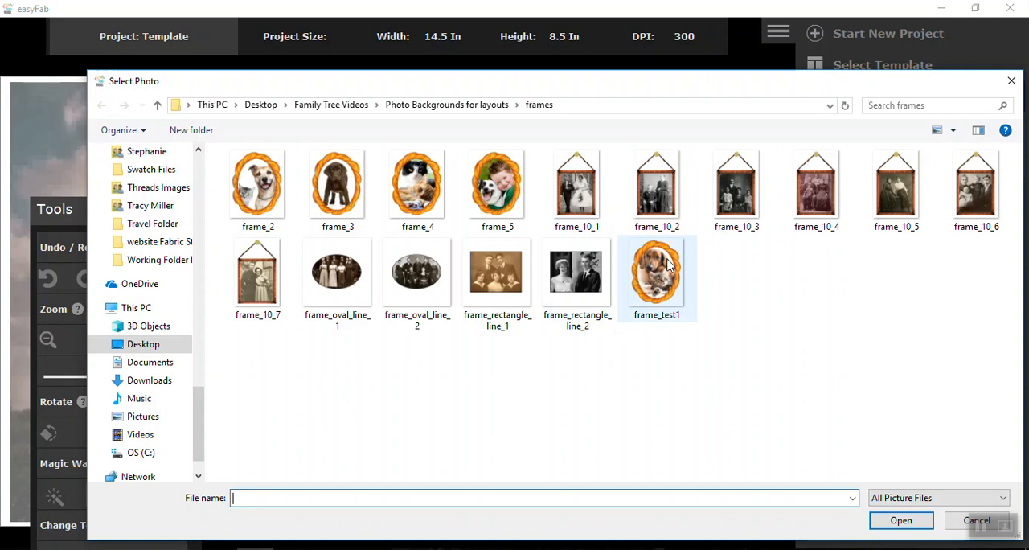
pyautogui.click(736, 193)
pyautogui.click(901, 521)
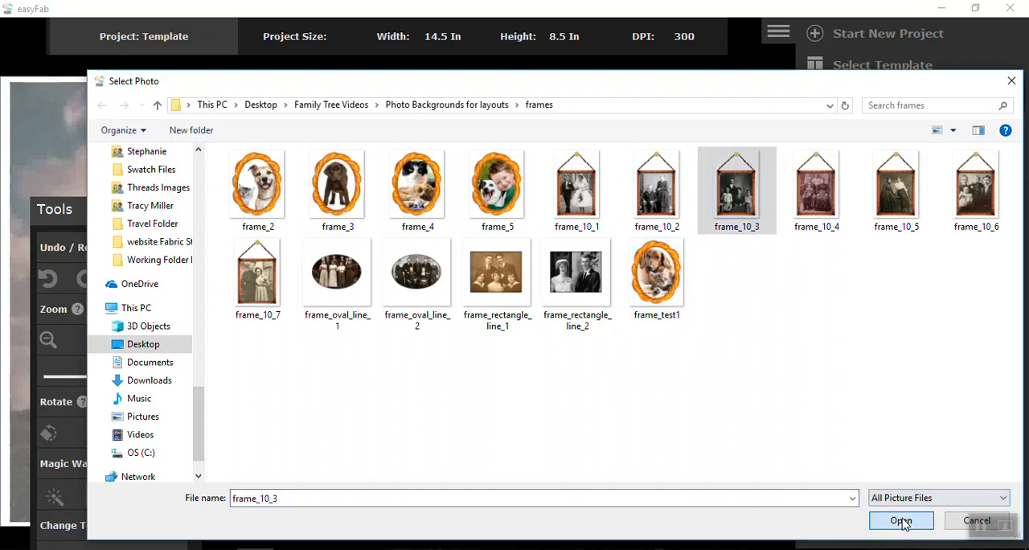
pyautogui.moveTo(279, 319); pyautogui.dragTo(692, 319)
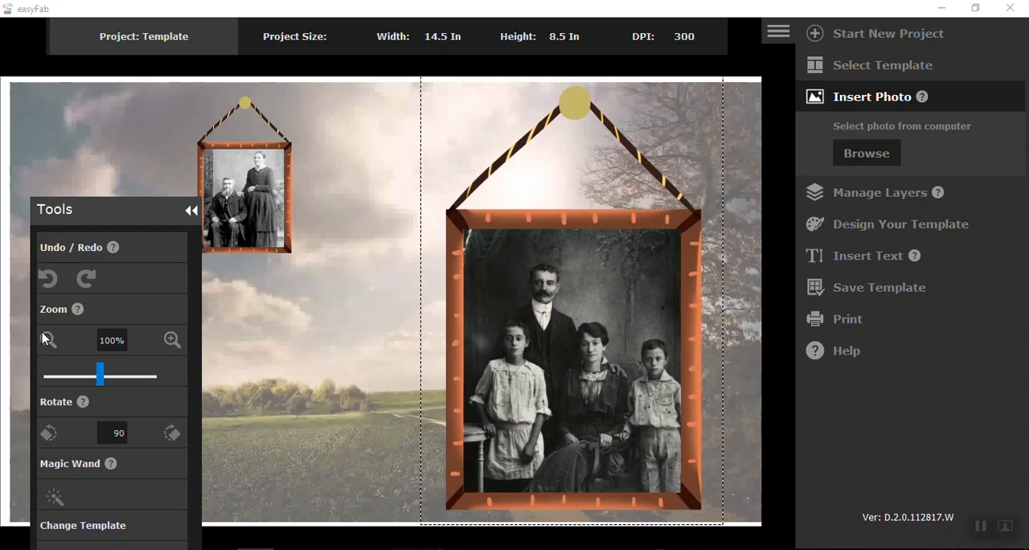
# Step: Shrink the hanging framed family photo to 37%, place it in the upper right part of the page, and deselect it
pyautogui.click(47, 338)
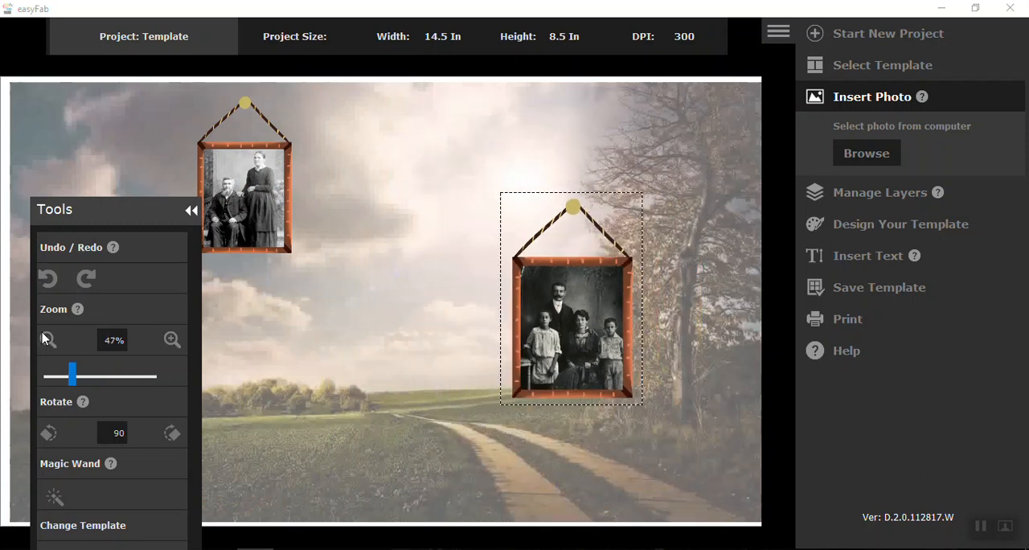
pyautogui.moveTo(594, 326); pyautogui.dragTo(613, 205)
pyautogui.click(41, 339)
pyautogui.click(47, 341)
pyautogui.click(47, 340)
pyautogui.moveTo(605, 203); pyautogui.dragTo(572, 196)
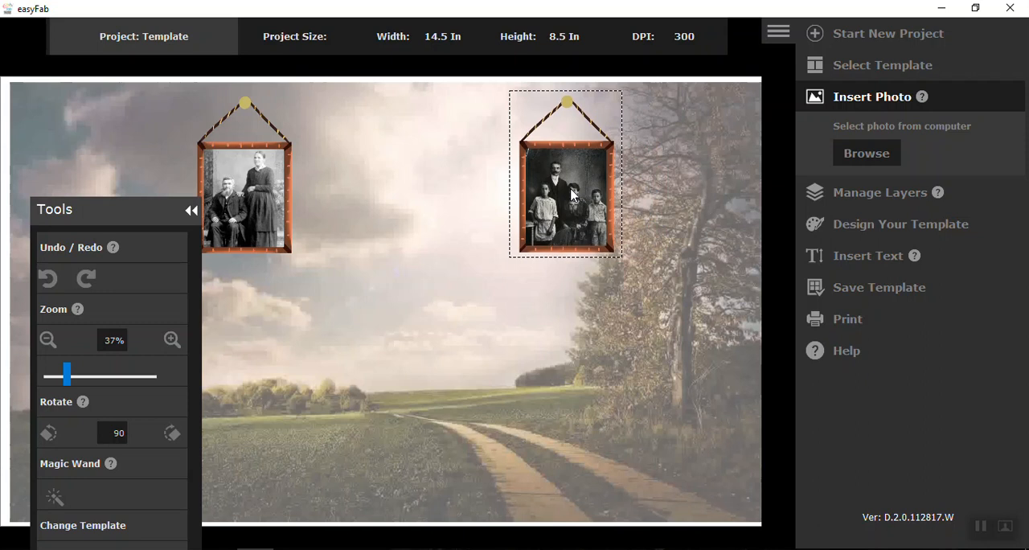
pyautogui.click(391, 324)
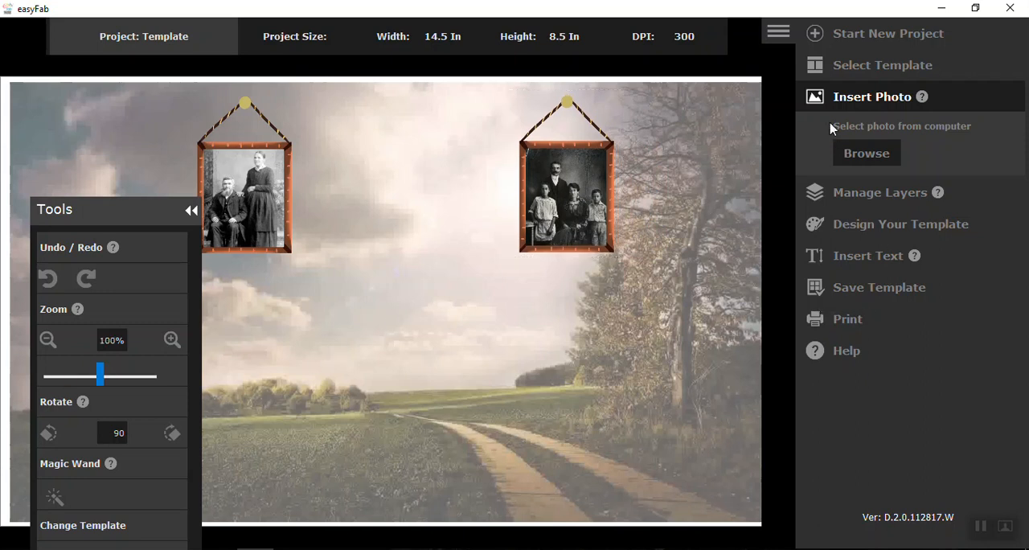
# Step: In a new Template project, load background_layout from the Photo Backgrounds for layouts folder and move the Tools palette clear of the framed photos
pyautogui.click(824, 36)
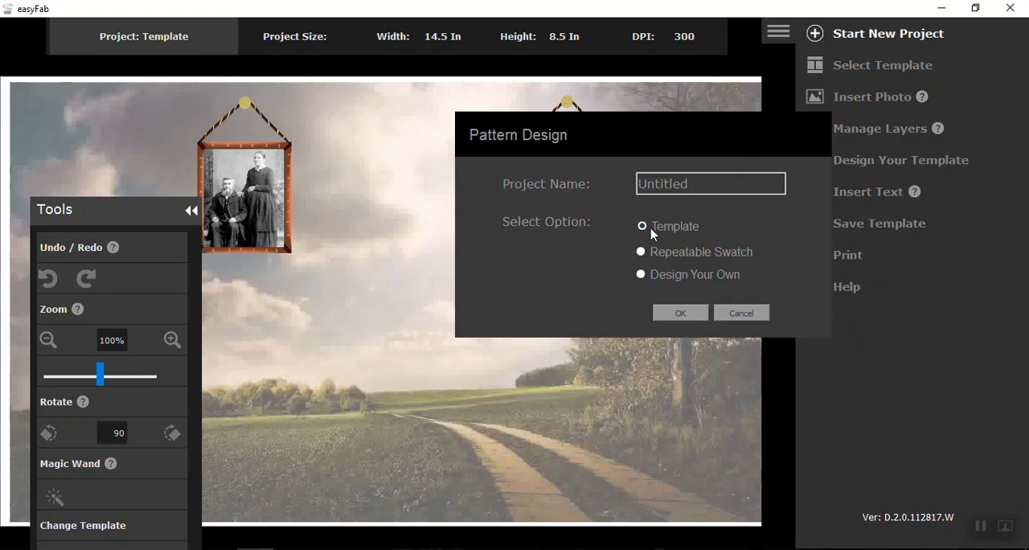
pyautogui.click(676, 313)
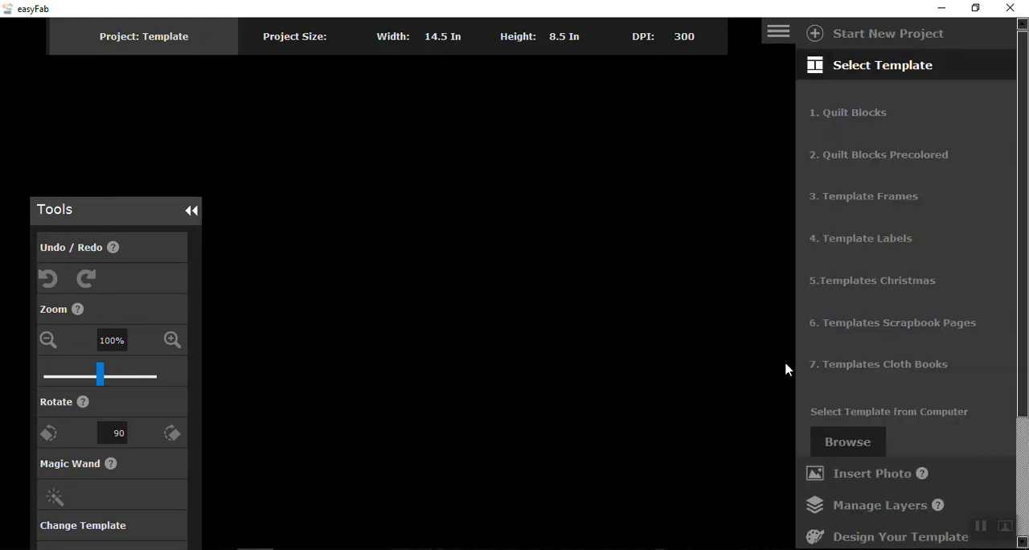
pyautogui.click(838, 447)
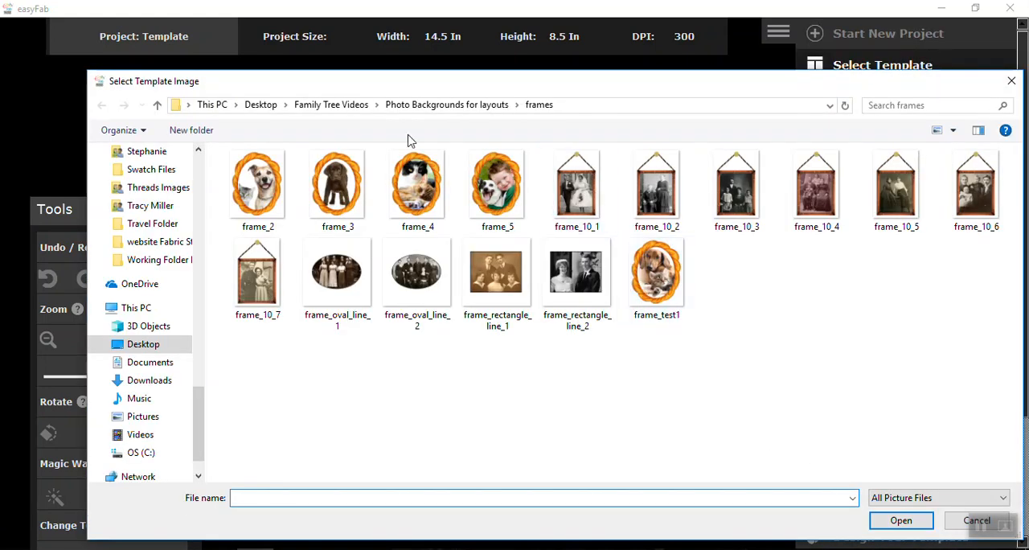
pyautogui.click(418, 105)
pyautogui.click(417, 193)
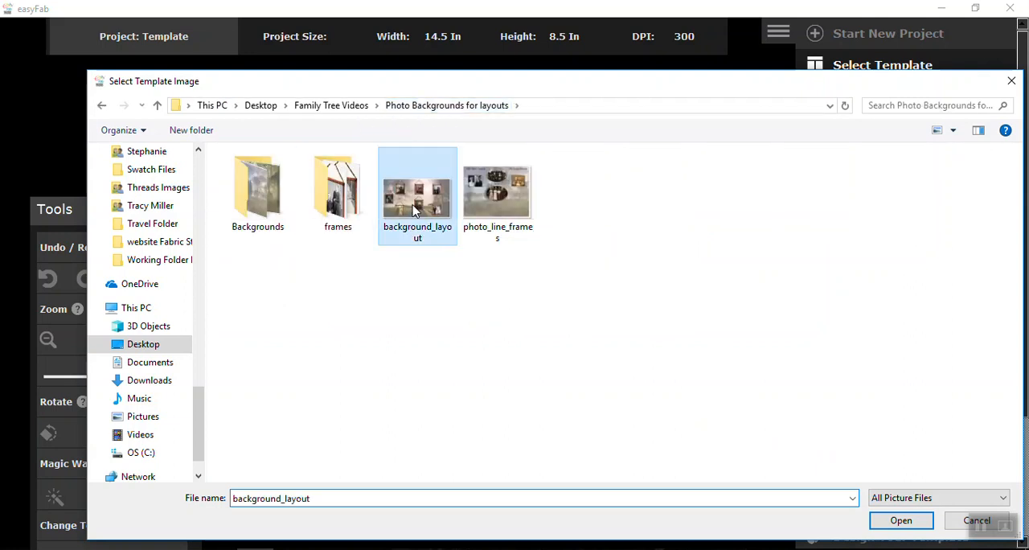
pyautogui.click(898, 521)
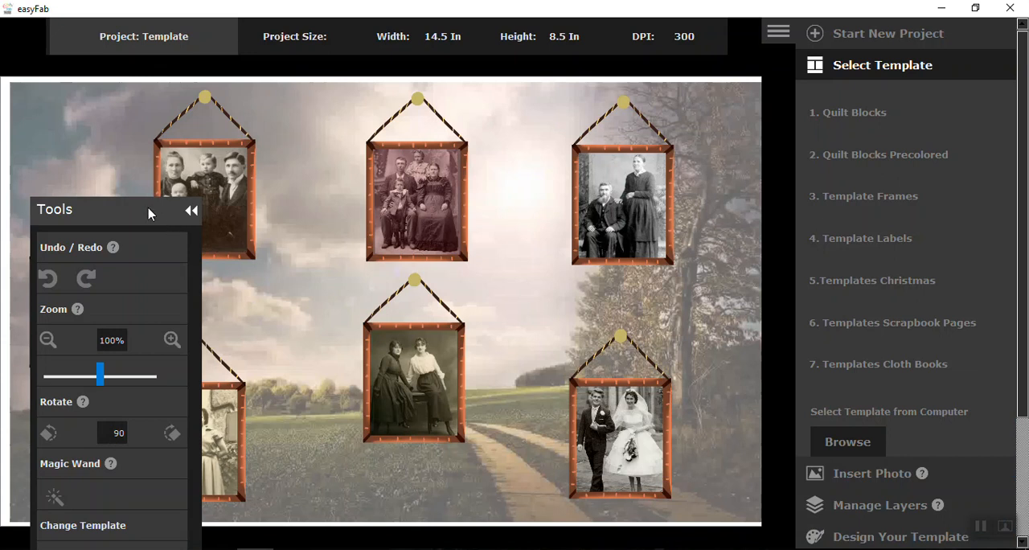
pyautogui.moveTo(149, 213); pyautogui.dragTo(834, 110)
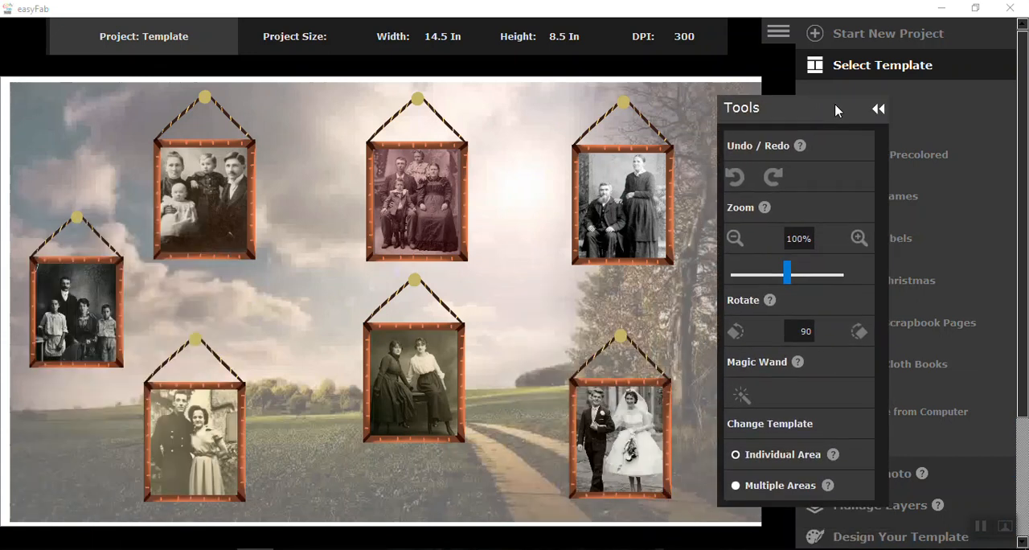